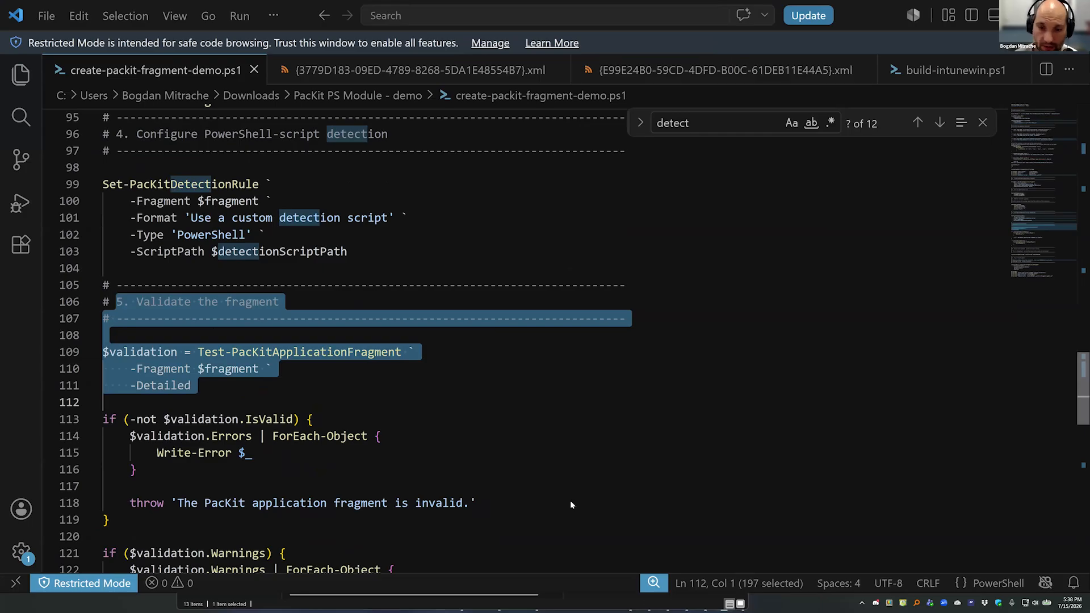
Switch to the PacKit window showing Zoom Workplace 1.2.3 and inspect its install command, uninstall command and description.
key(super)
mouse_move(704, 603)
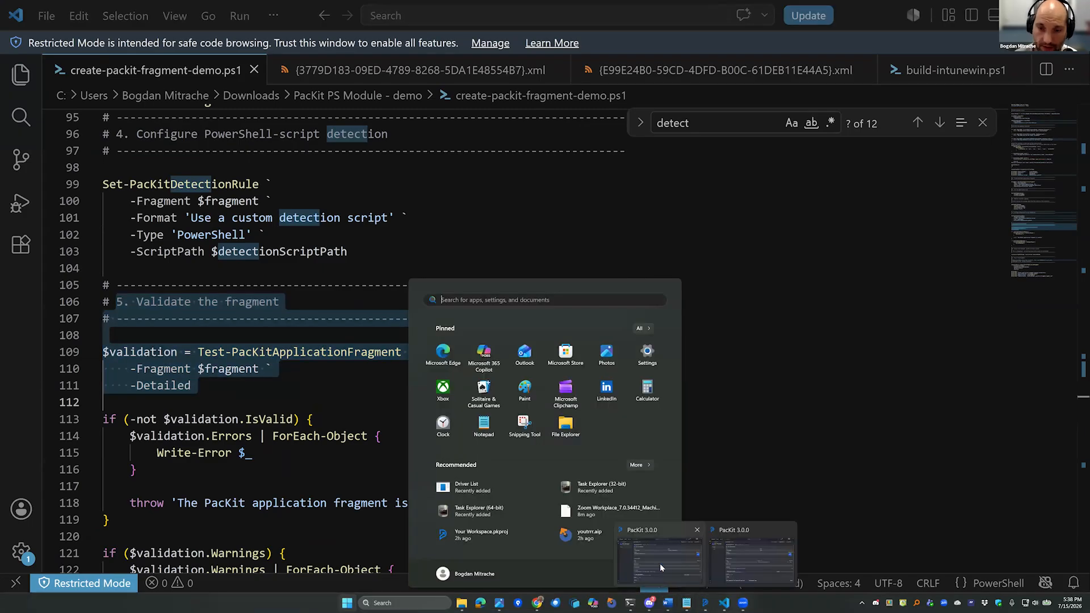
click(659, 563)
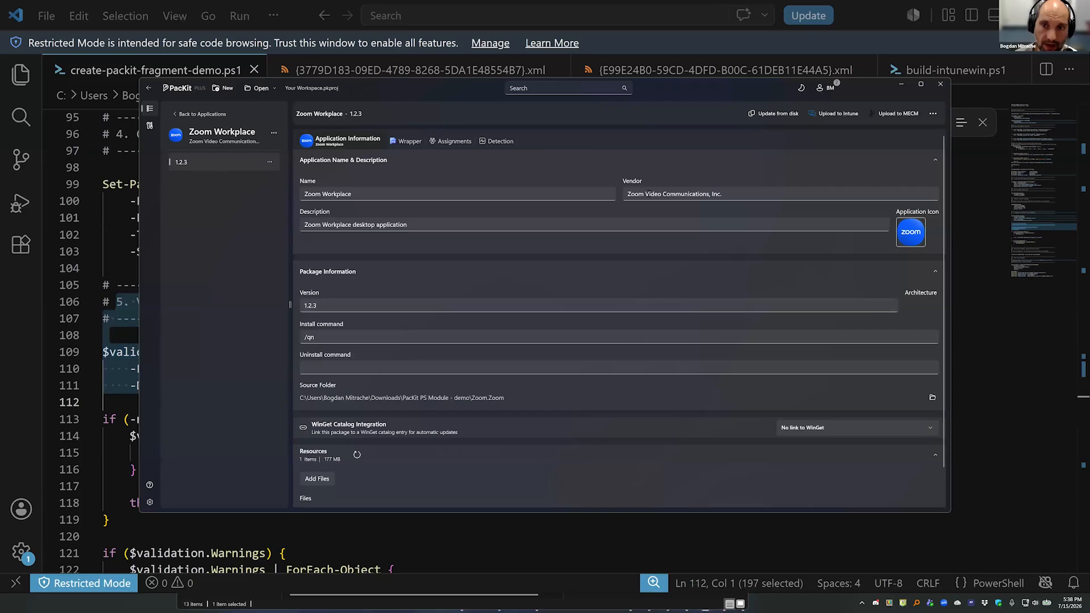
drag(330, 307, 285, 345)
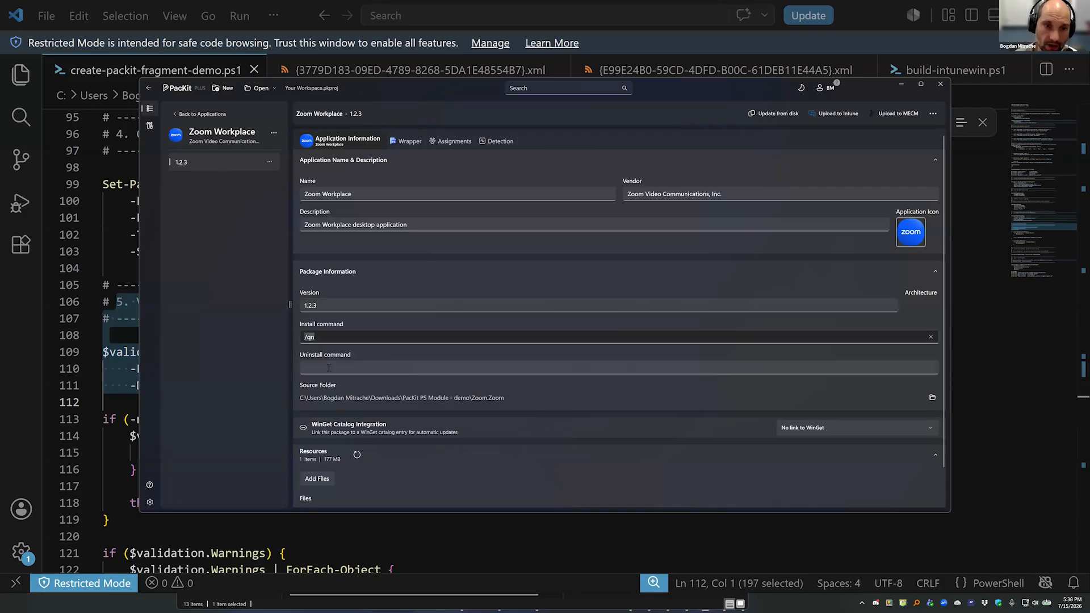
click(361, 368)
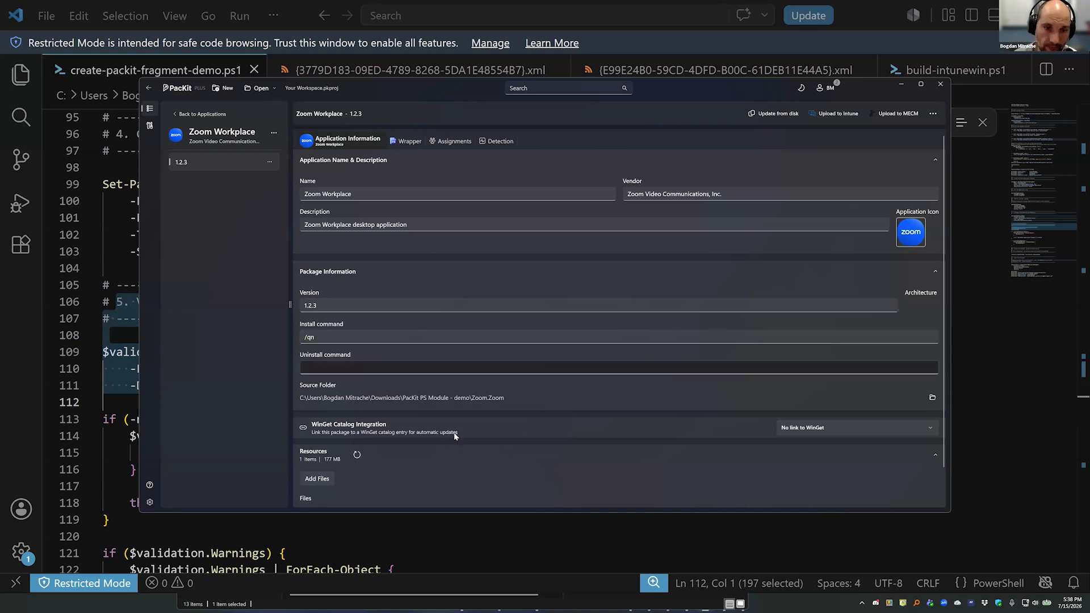
key(alt+Tab)
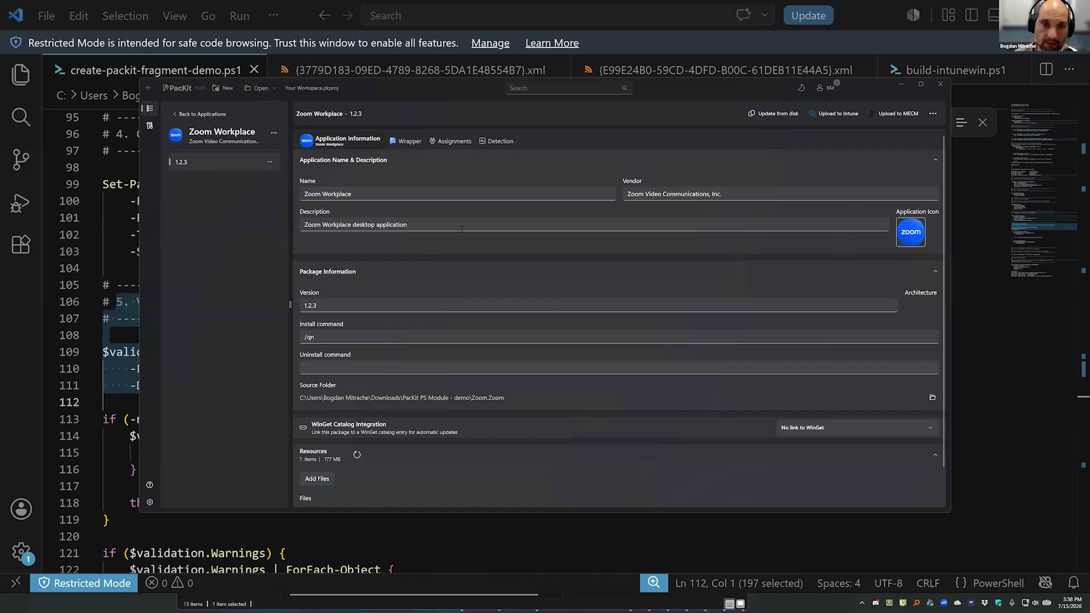
drag(292, 225, 505, 289)
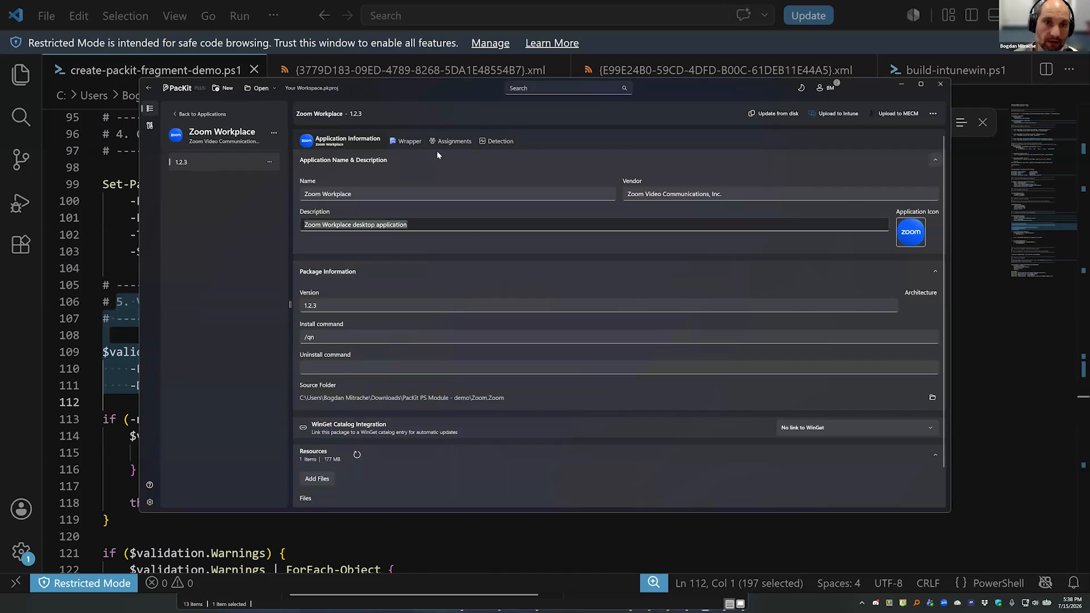
Review the Intune assignments and wrapper settings of Zoom Workplace 1.2.3, ending back on its application information.
click(452, 141)
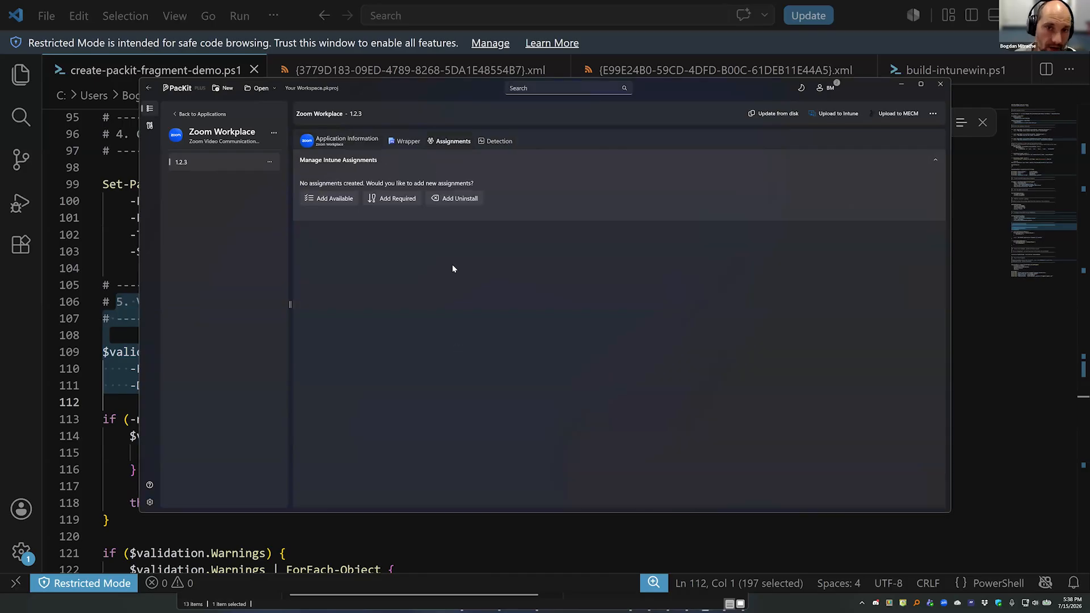
click(410, 142)
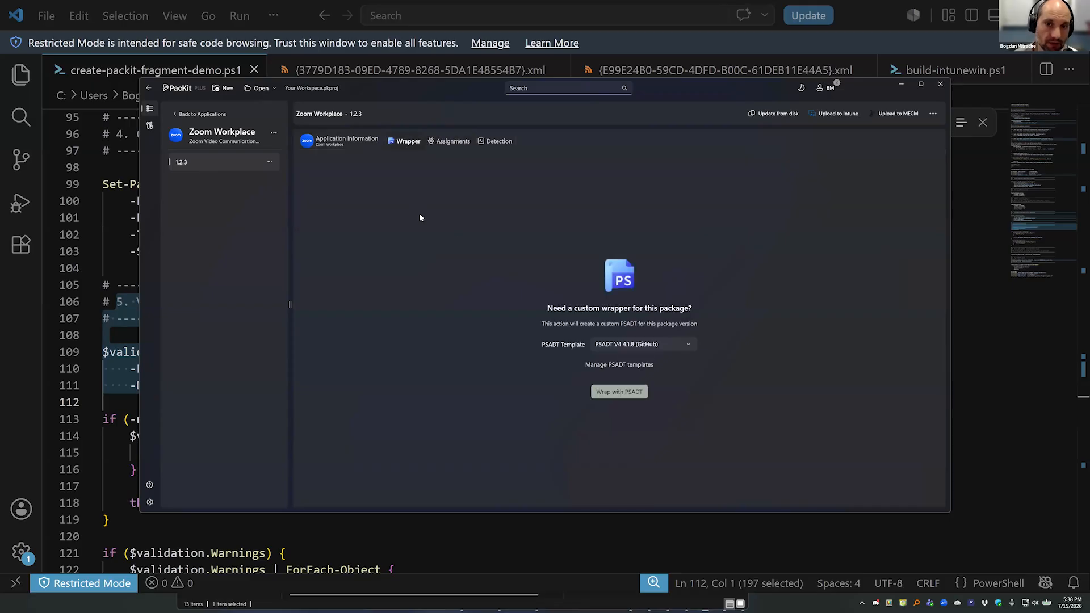
click(437, 143)
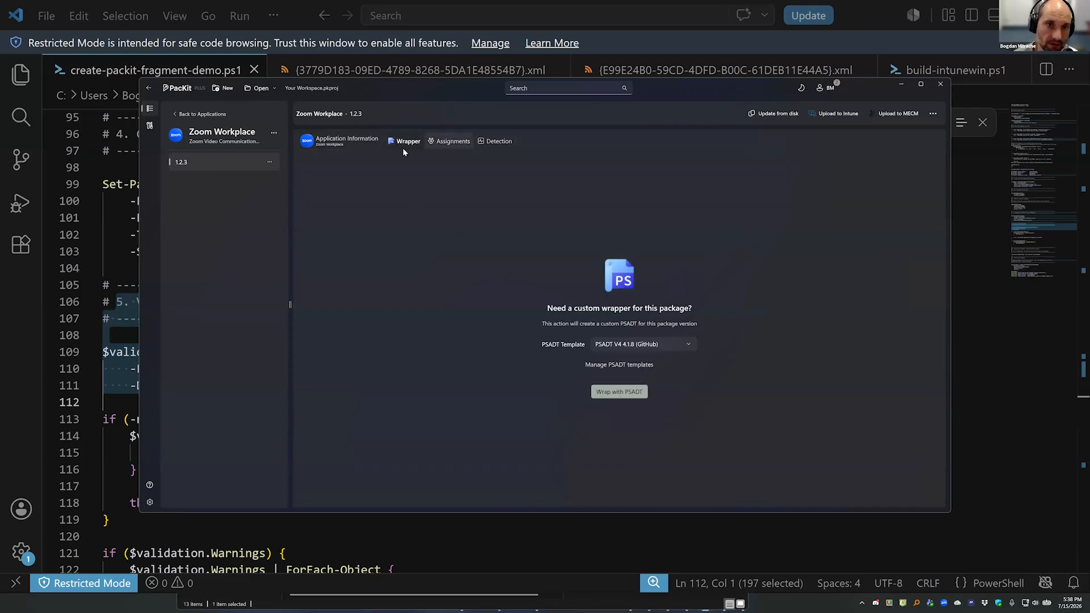
click(337, 142)
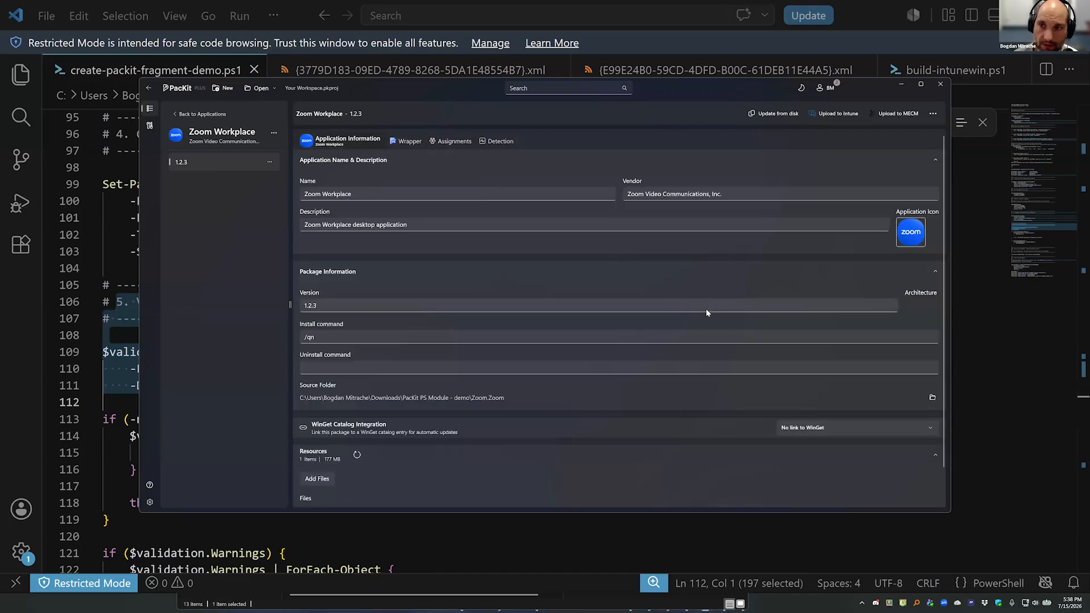
Return to create-packit-fragment-demo.ps1 in VS Code and highlight the "5. Validate the fragment" section through the -Detailed line.
click(899, 85)
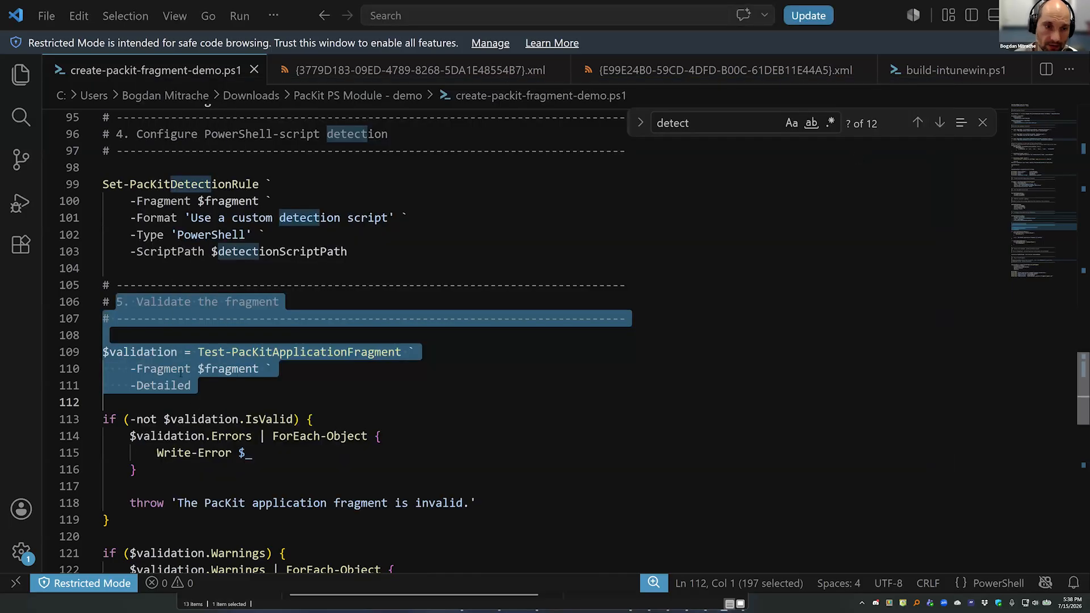
drag(116, 302, 200, 302)
drag(288, 302, 296, 302)
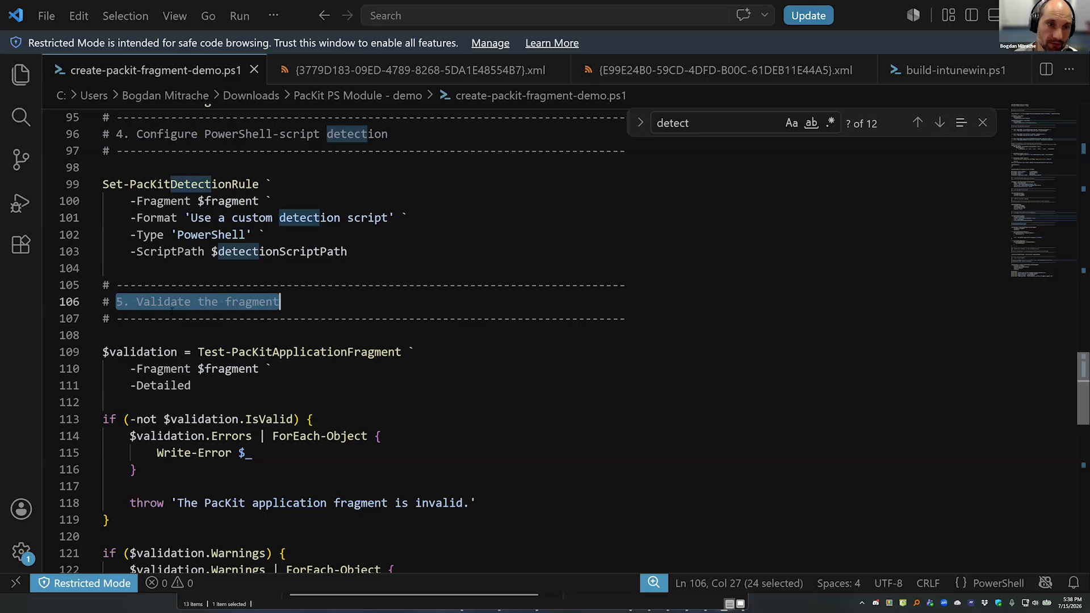
drag(124, 301, 456, 390)
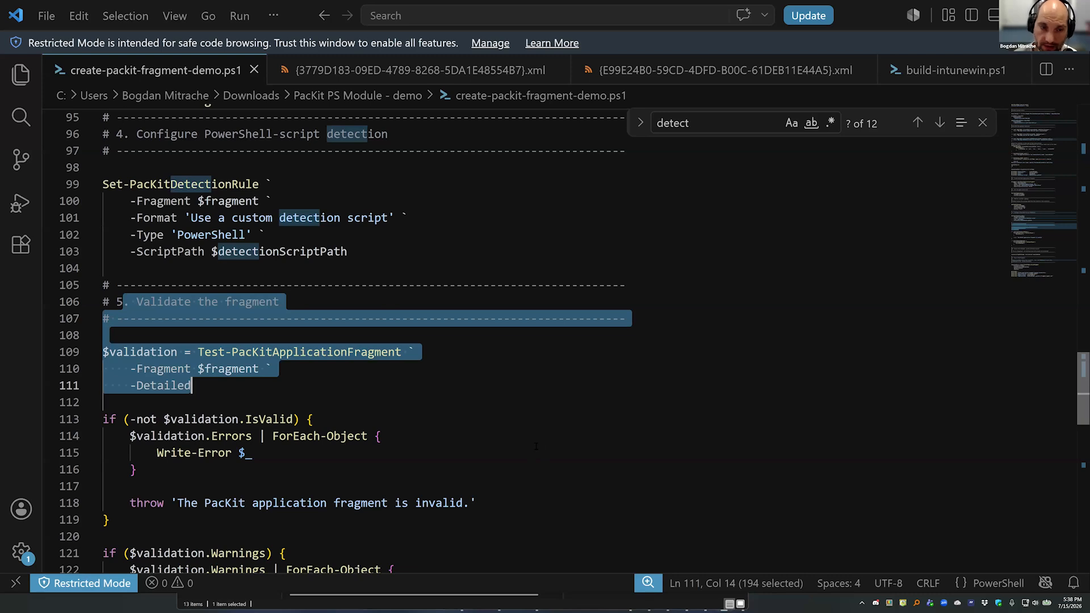
scroll(398, 441, down, 2)
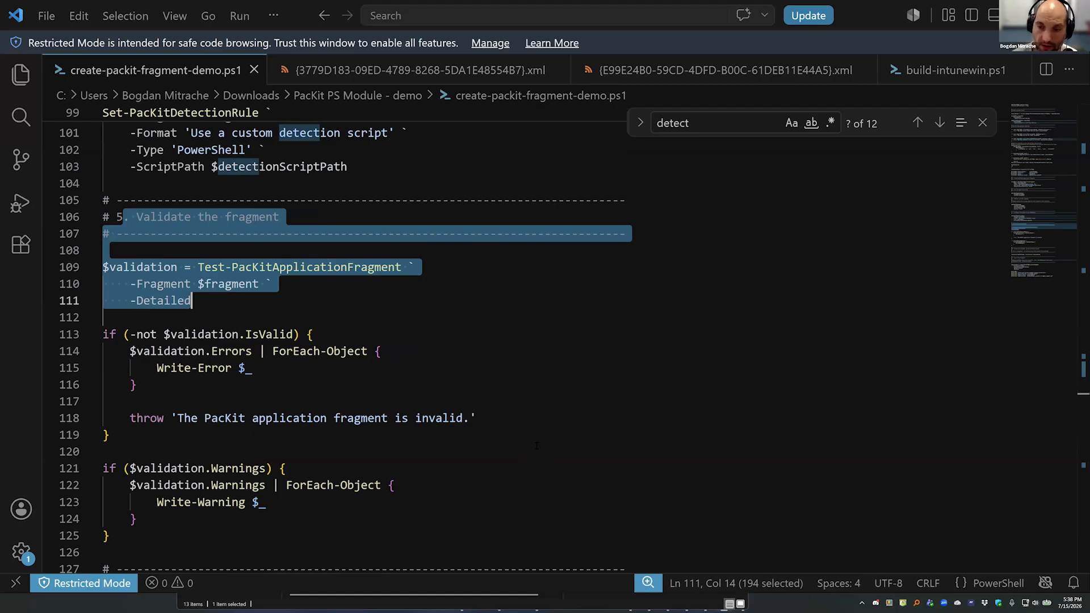
Switch to the other PacKit window, examine the install command and wrapper of Zoom Workplace 7.1.41345, and view the application list.
key(super)
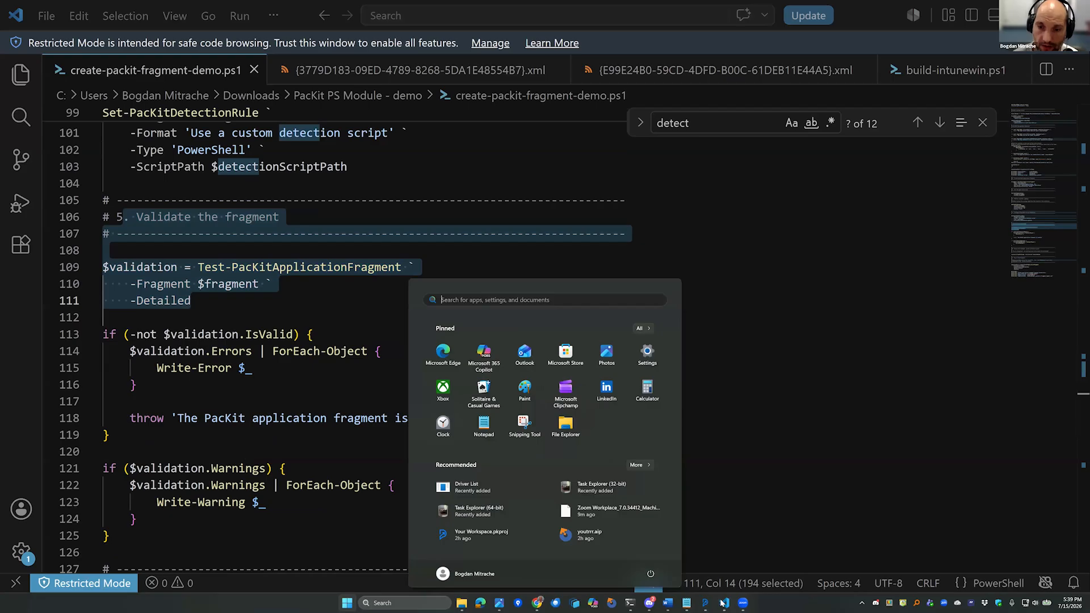
mouse_move(705, 603)
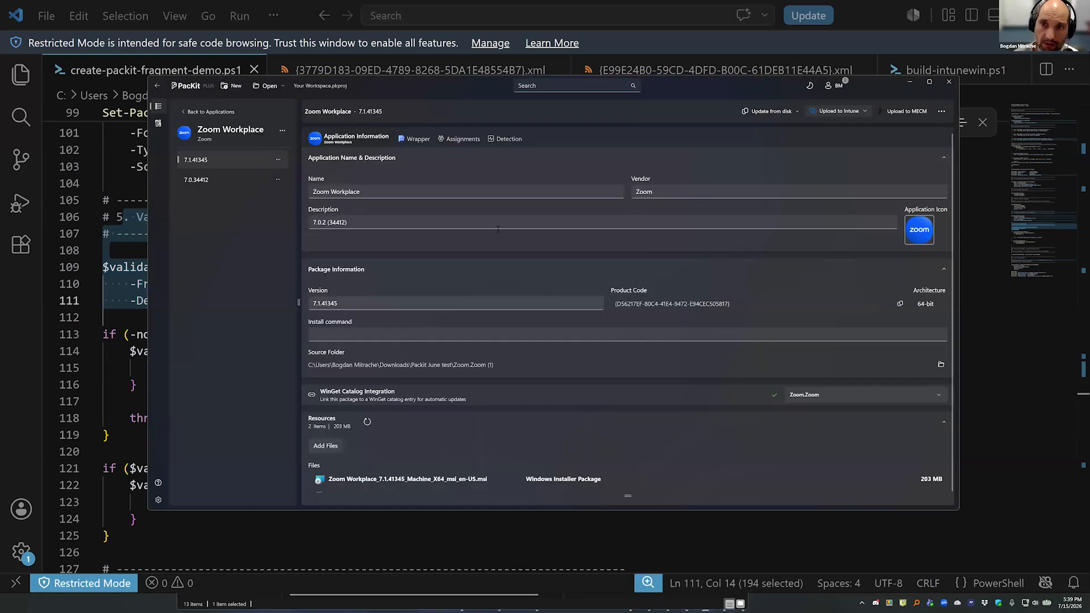
click(398, 334)
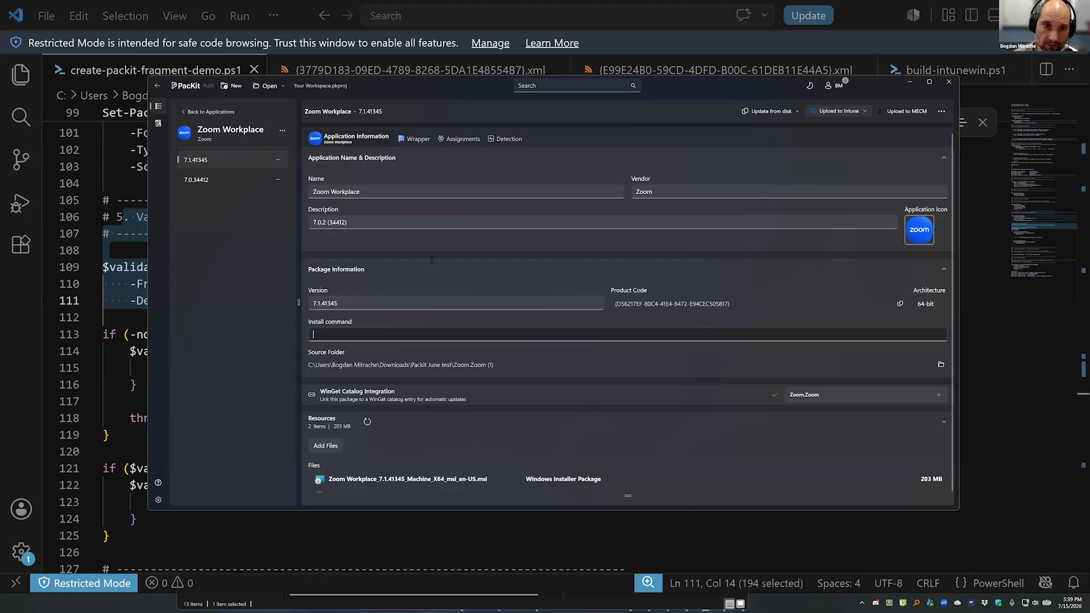
click(418, 139)
click(349, 139)
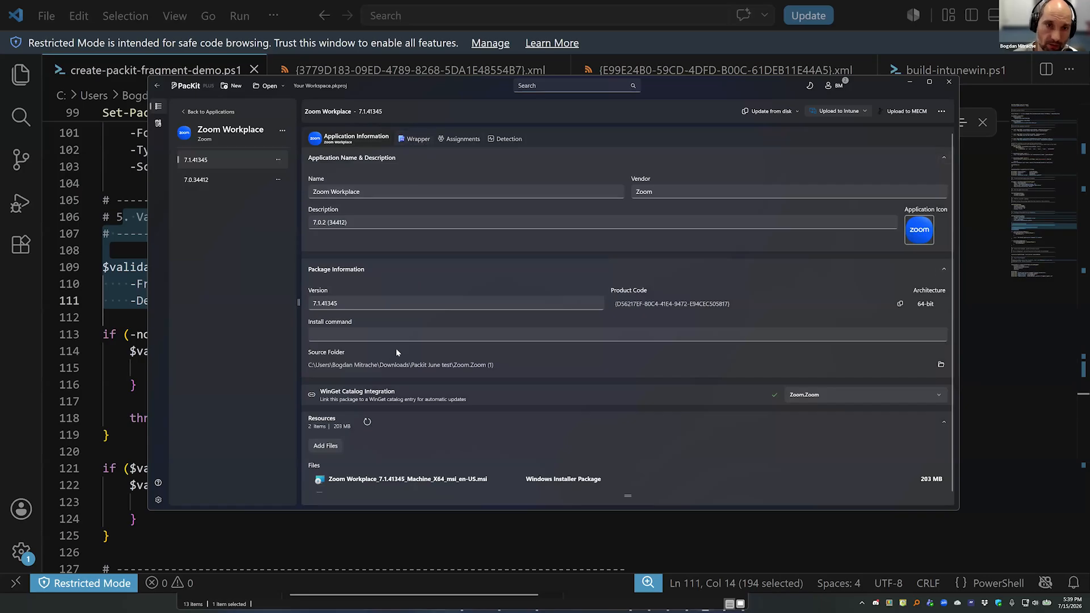
click(228, 110)
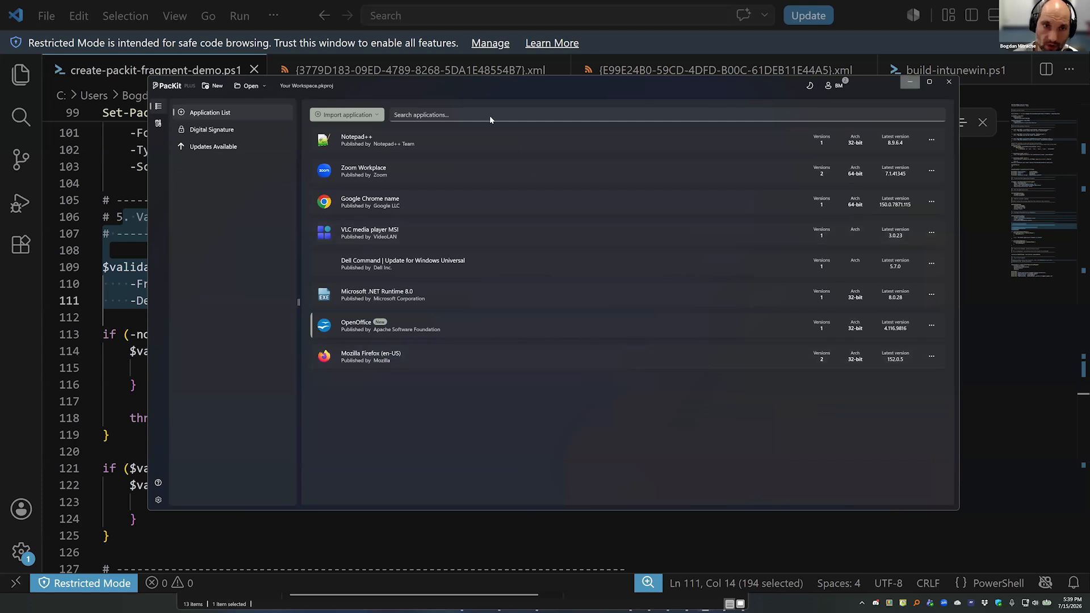
click(388, 174)
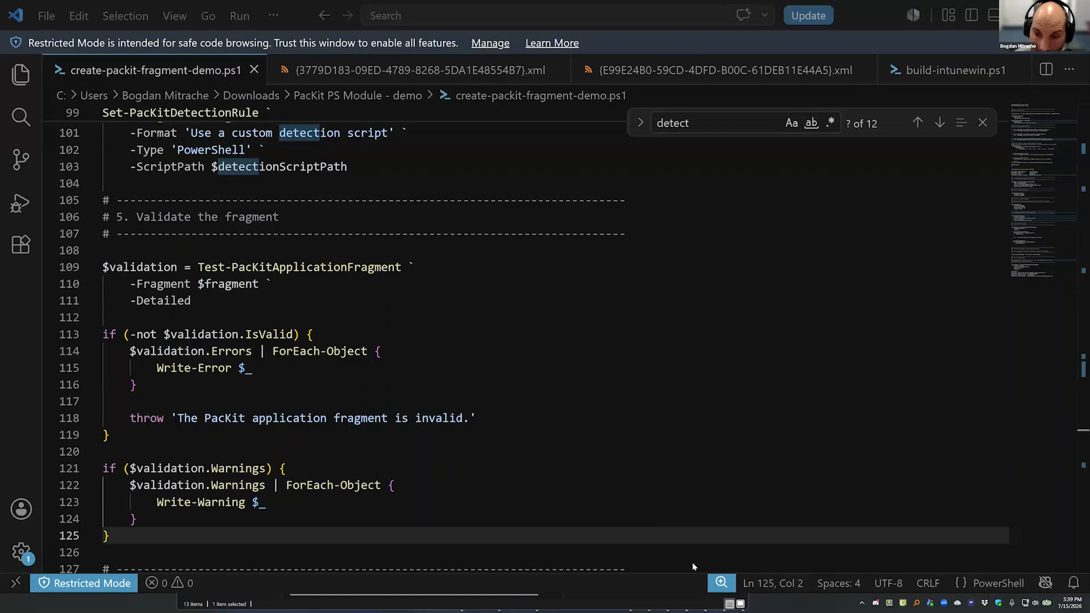
Switch to the packit-module repository on GitHub in the browser and view PacKit.psd1 and PacKit.psm1 in the PacKit folder.
key(super)
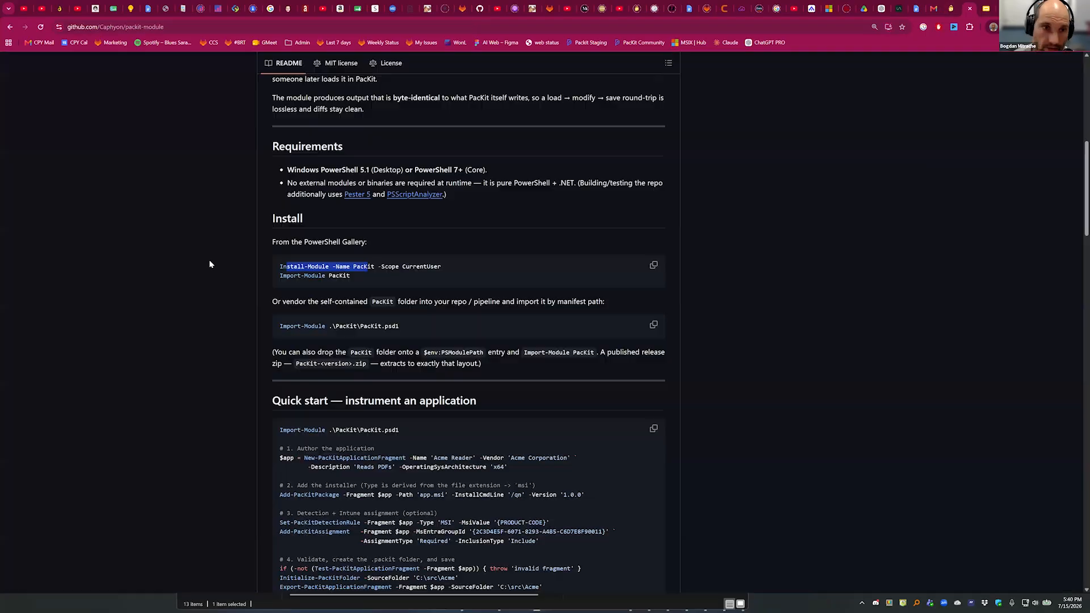
scroll(496, 336, up, 8)
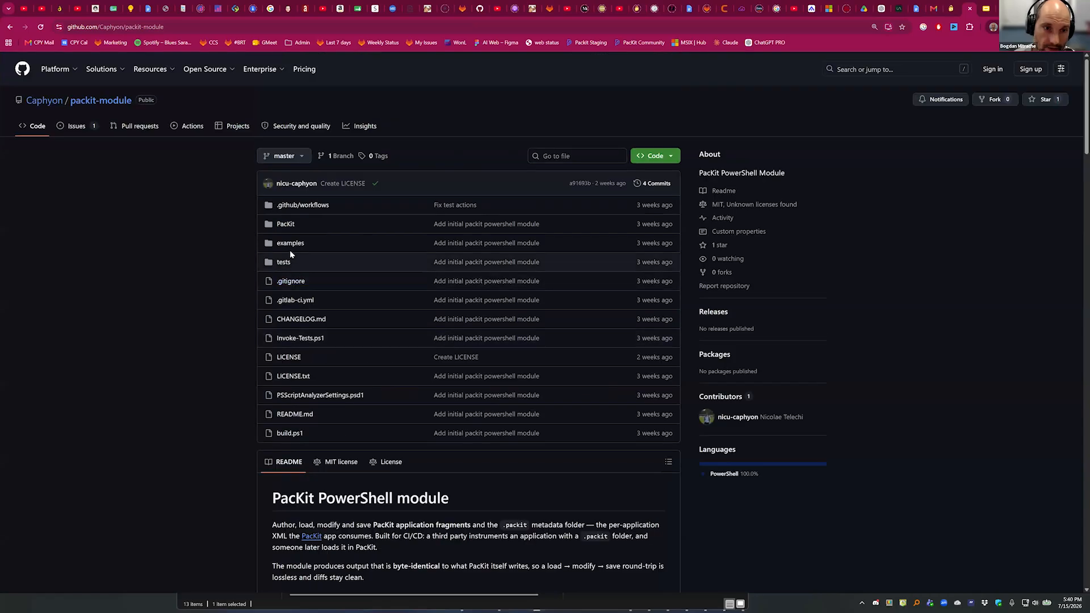
click(286, 225)
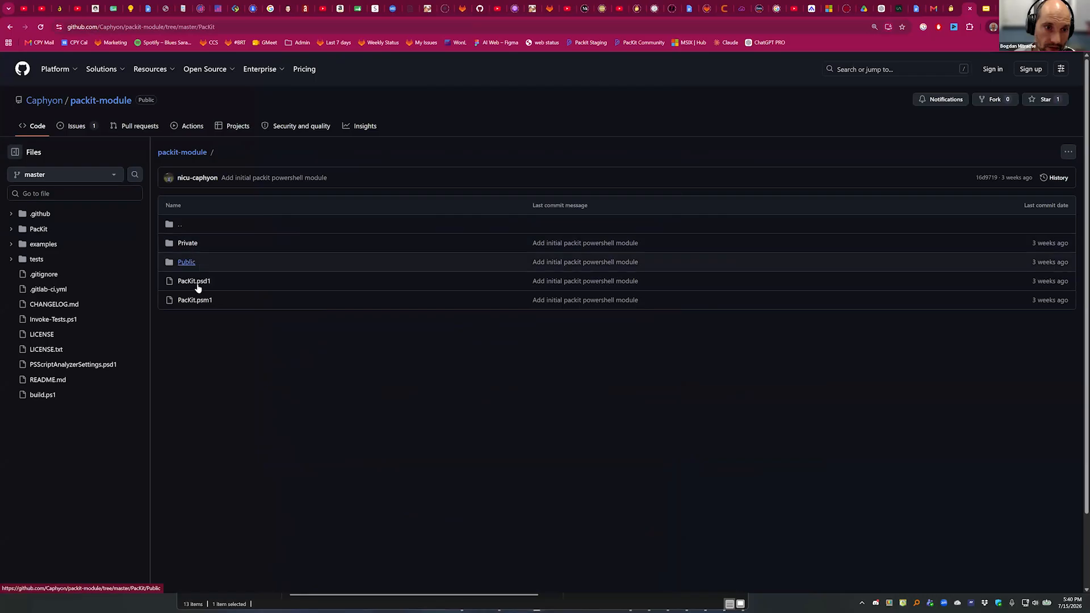
click(195, 282)
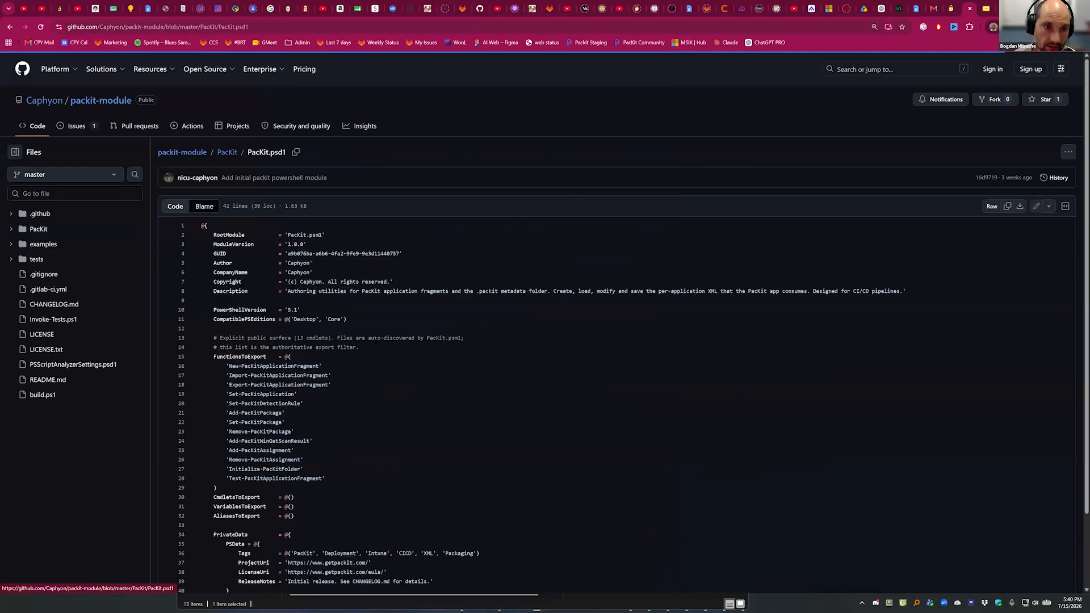
scroll(377, 340, down, 2)
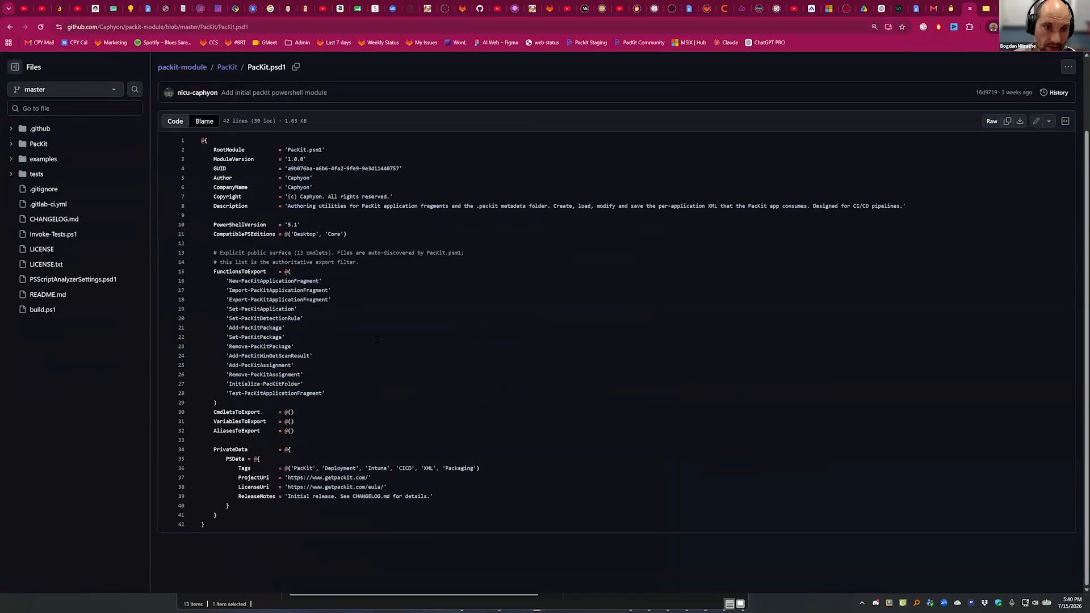
key(alt+Left)
click(380, 306)
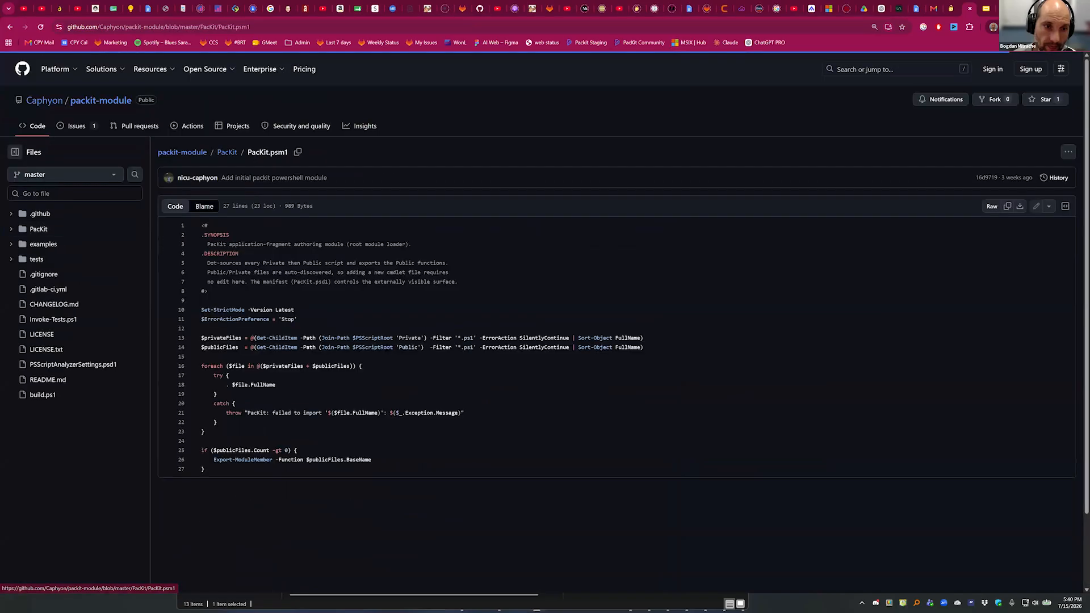
key(alt+Left)
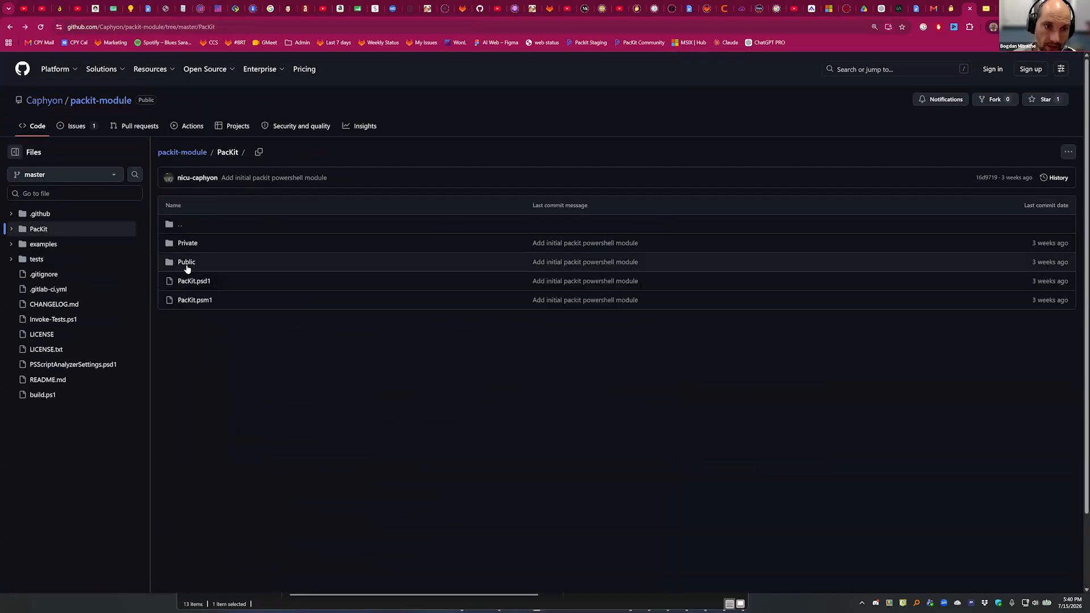
key(alt+Left)
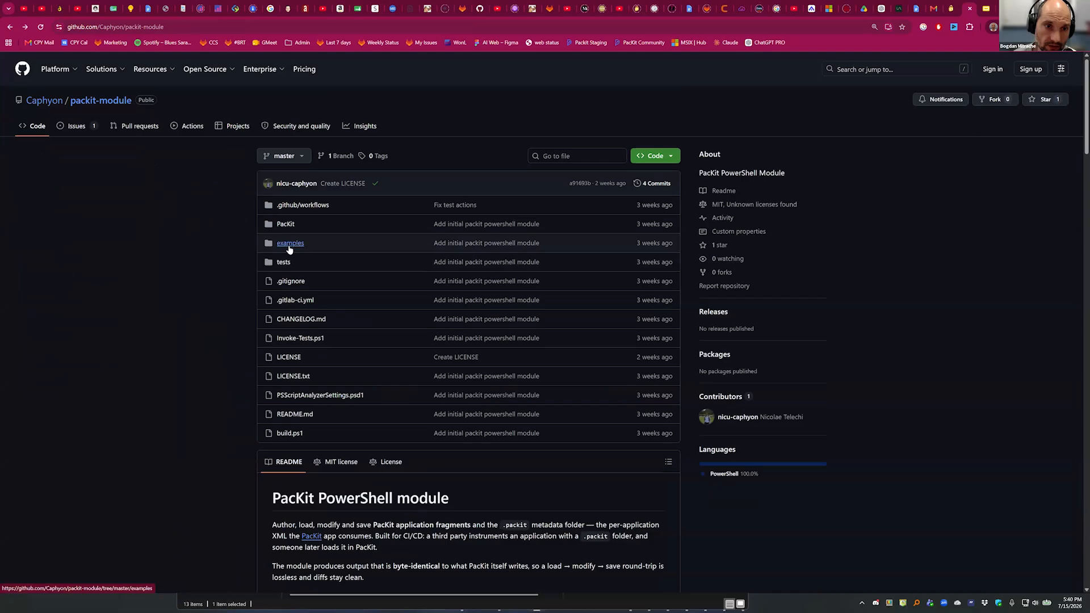
View the contents of the repository's tests and examples folders, ending back on the repository's main page.
click(372, 271)
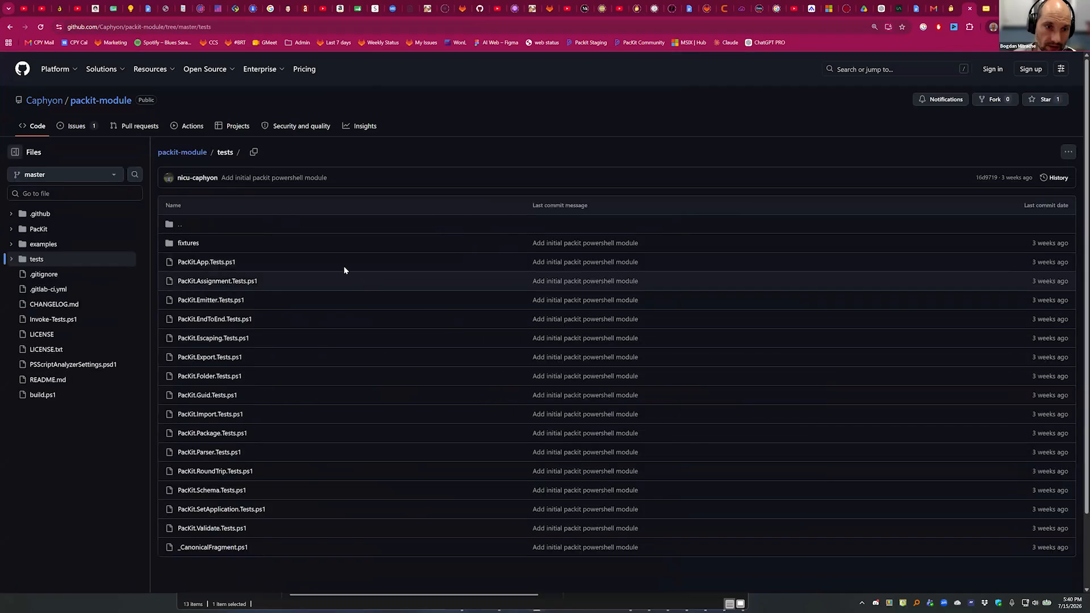
key(alt+Left)
click(295, 243)
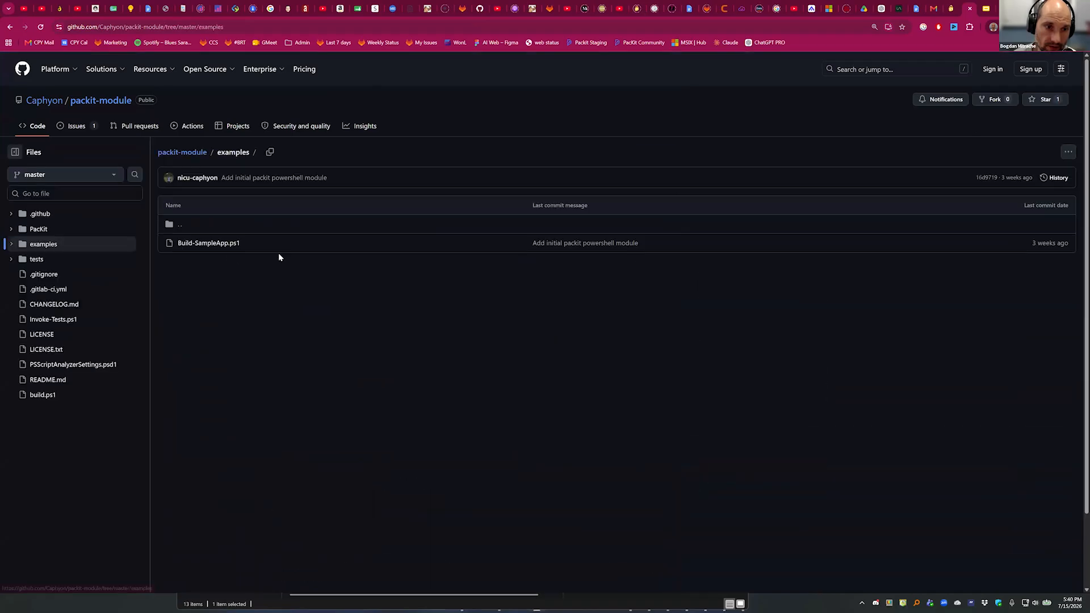
key(alt+Left)
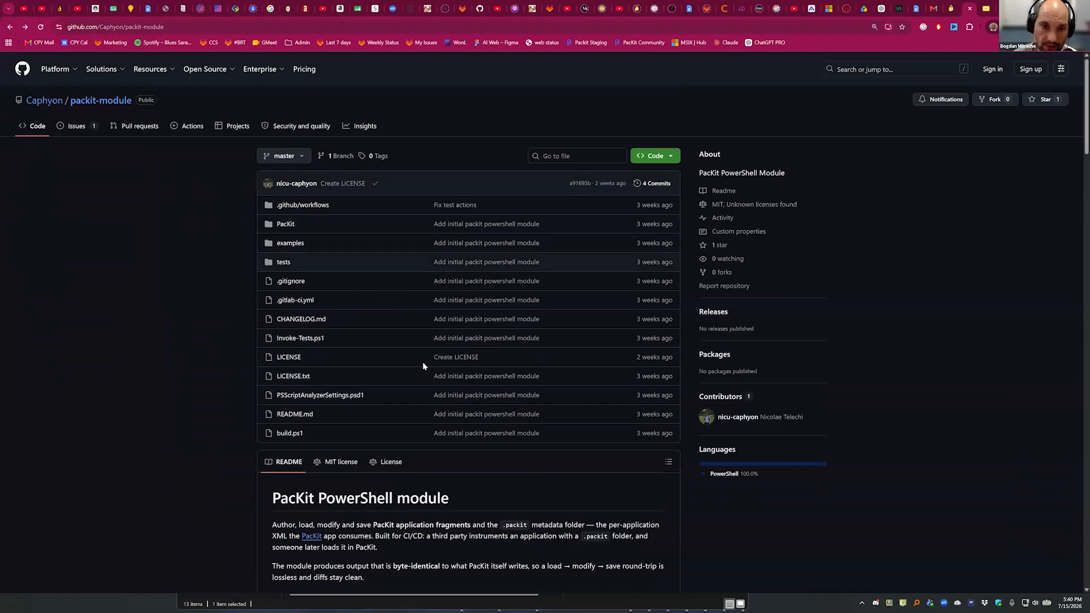
Read the README's introduction, requirements and installation instructions for the PacKit PowerShell module.
scroll(427, 378, down, 4)
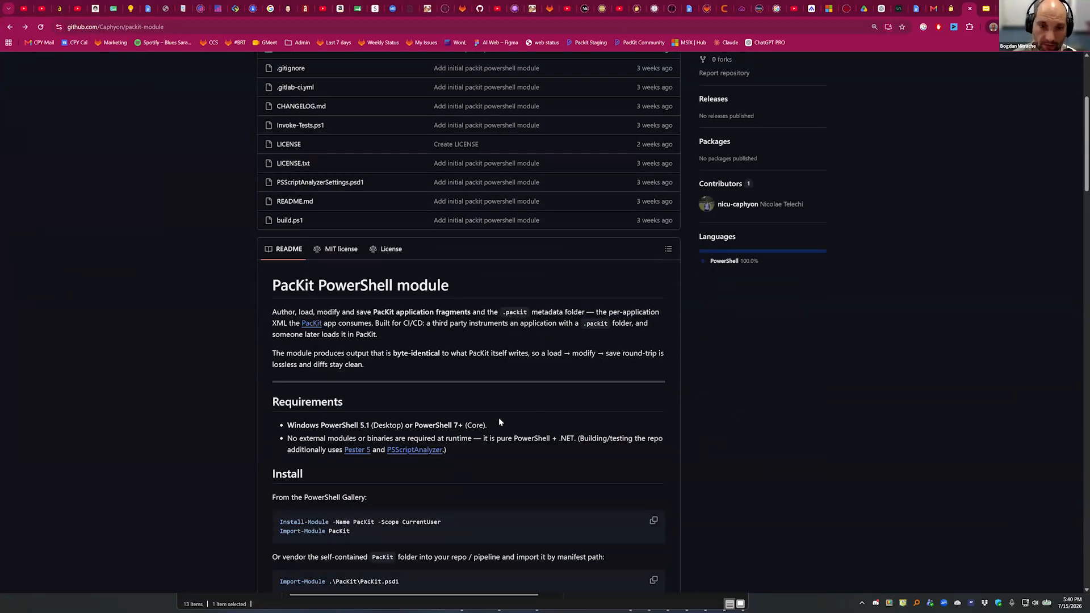
scroll(400, 355, up, 3)
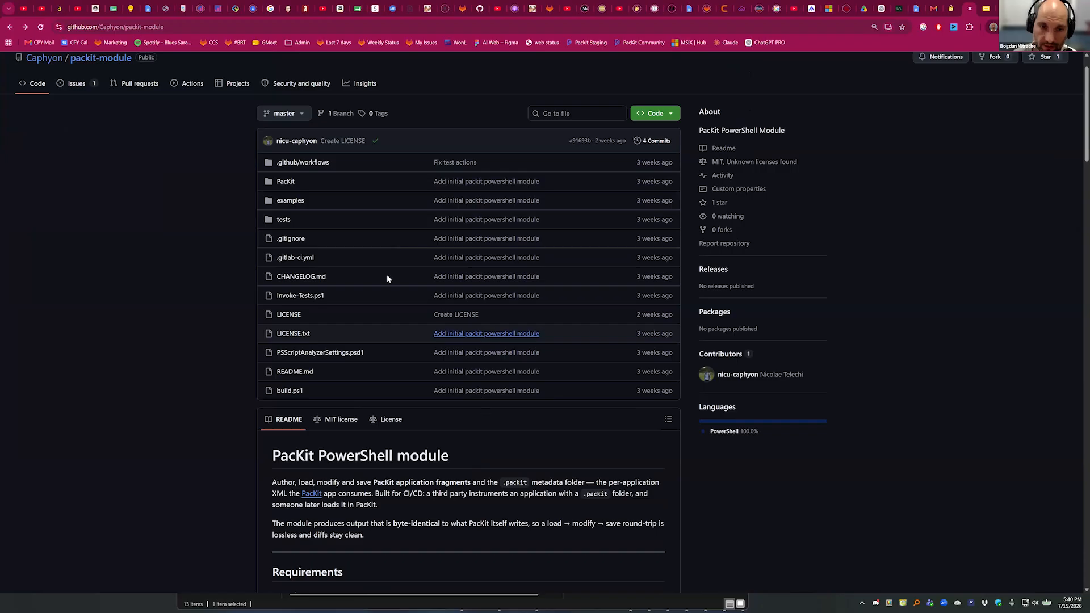
scroll(446, 440, down, 1)
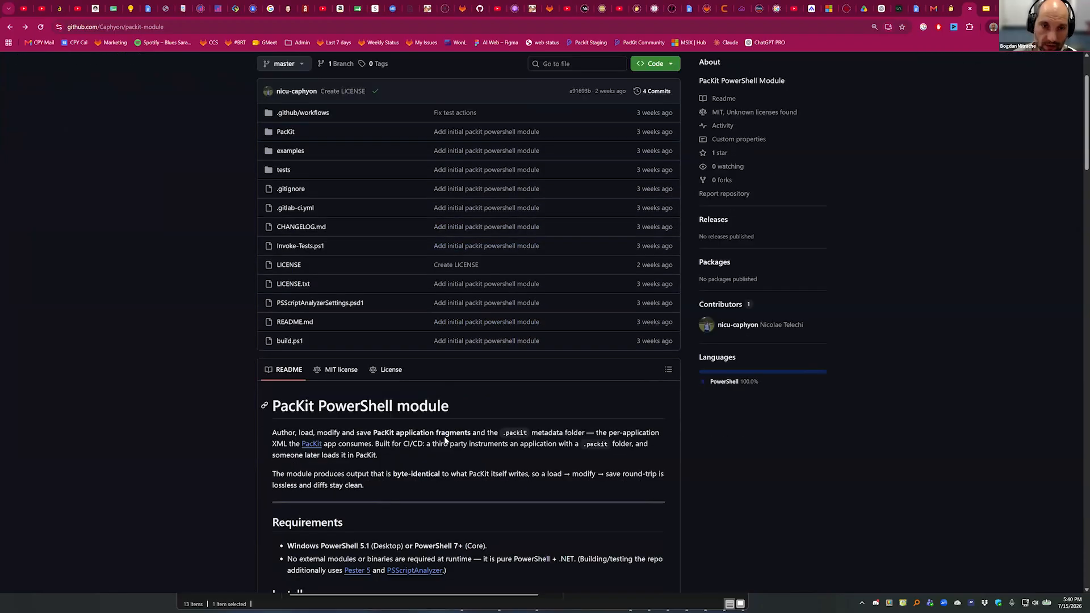
scroll(445, 440, down, 6)
scroll(447, 433, up, 8)
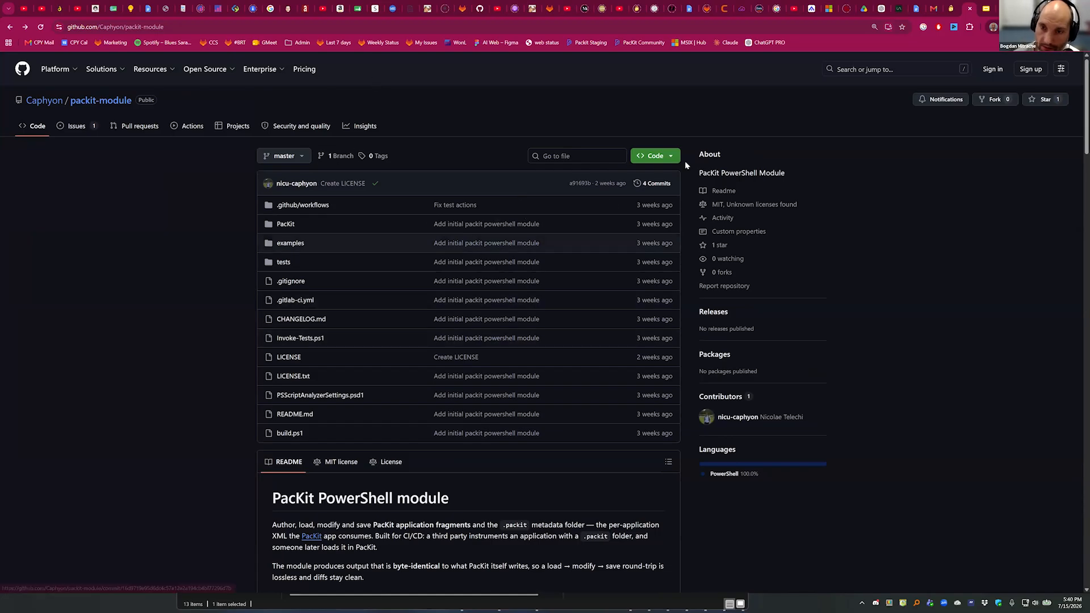
scroll(690, 182, down, 2)
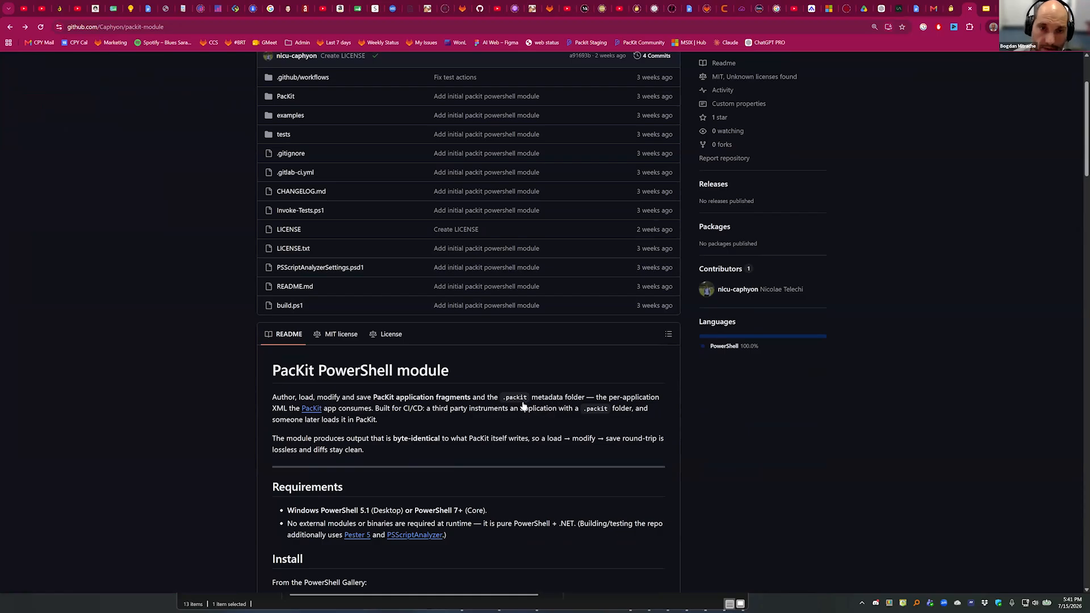
scroll(520, 328, up, 3)
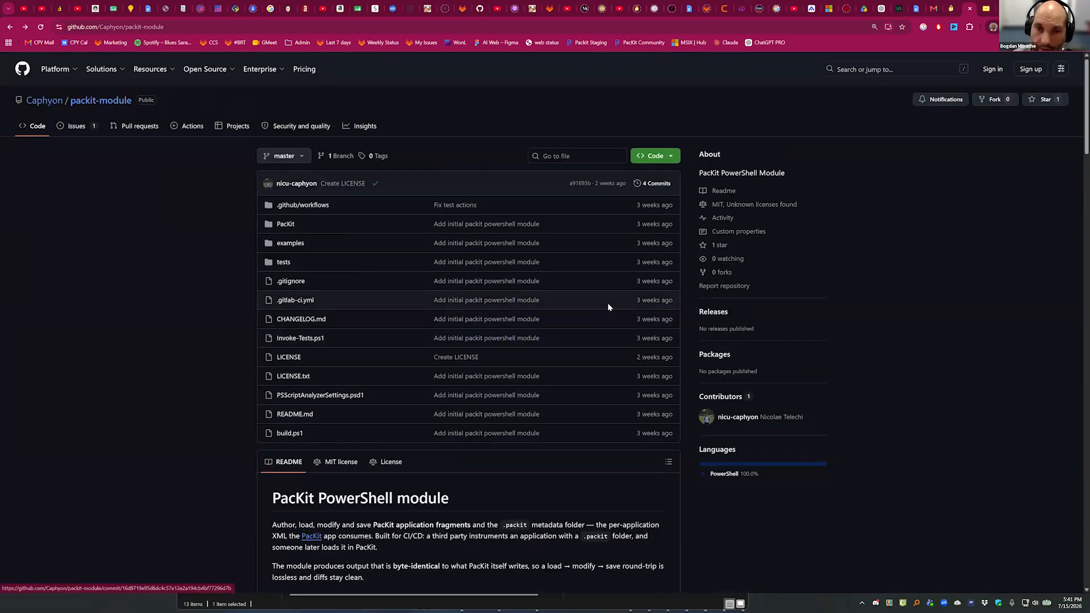
scroll(625, 431, down, 3)
scroll(651, 450, down, 1)
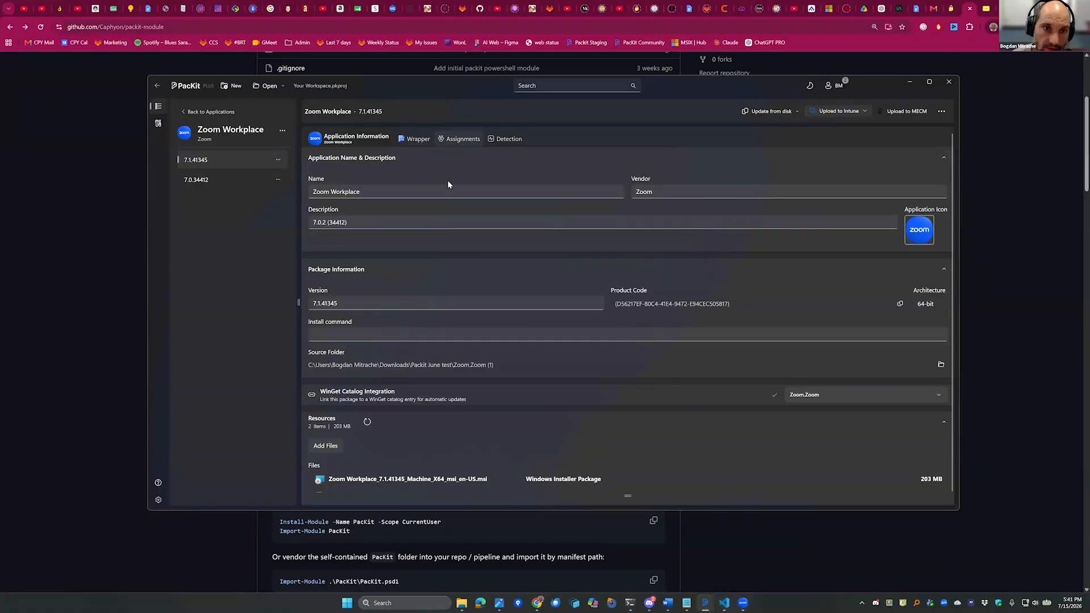
Open PacKit's Digital Signature settings from the application list, enable signing to view the certificate and signing options, and disable it again.
click(212, 113)
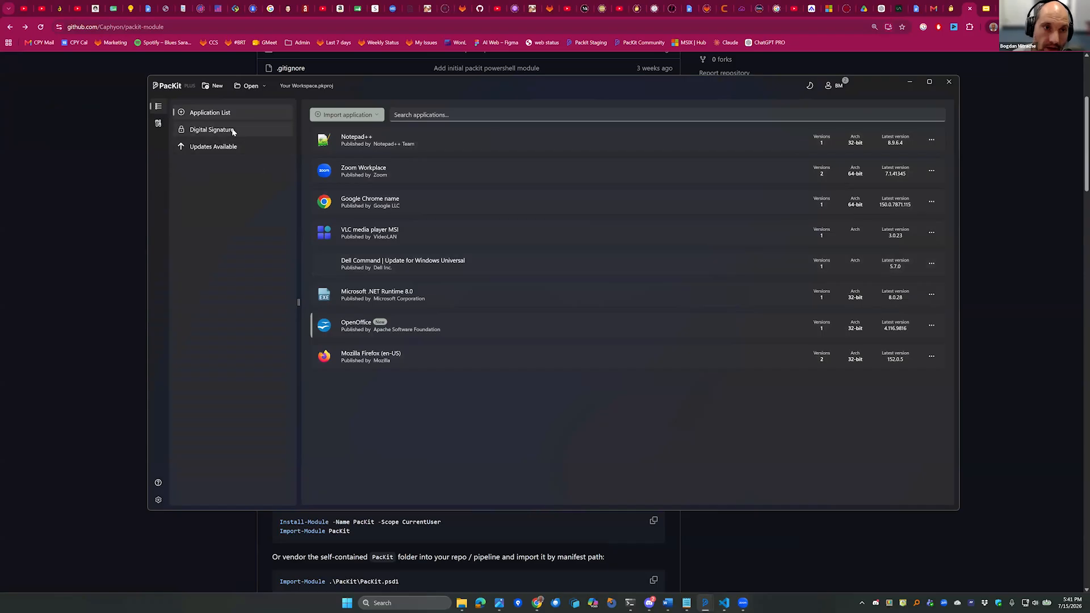
click(235, 132)
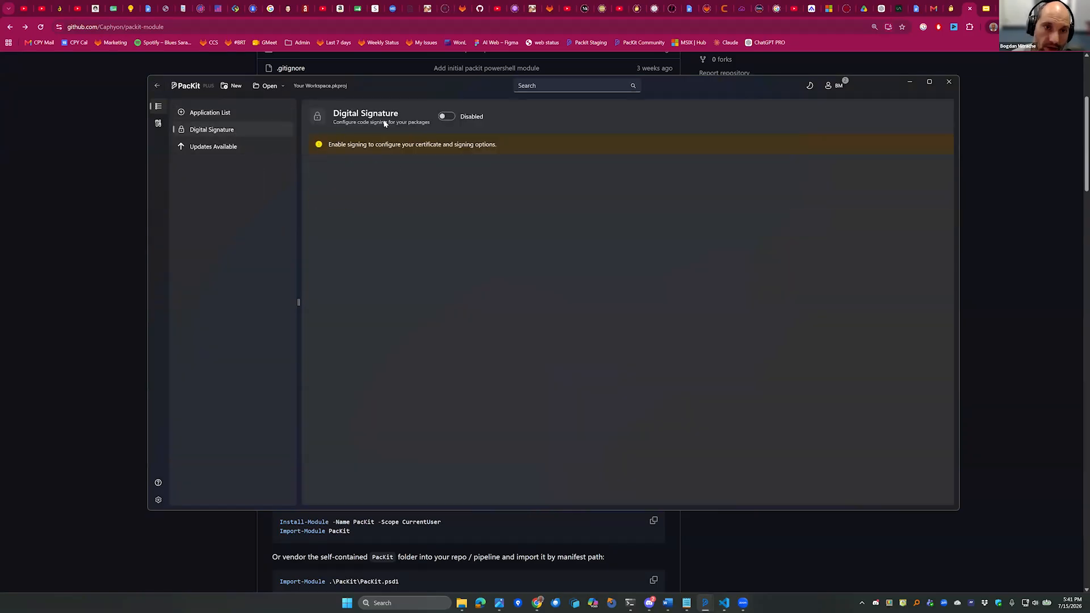
click(445, 117)
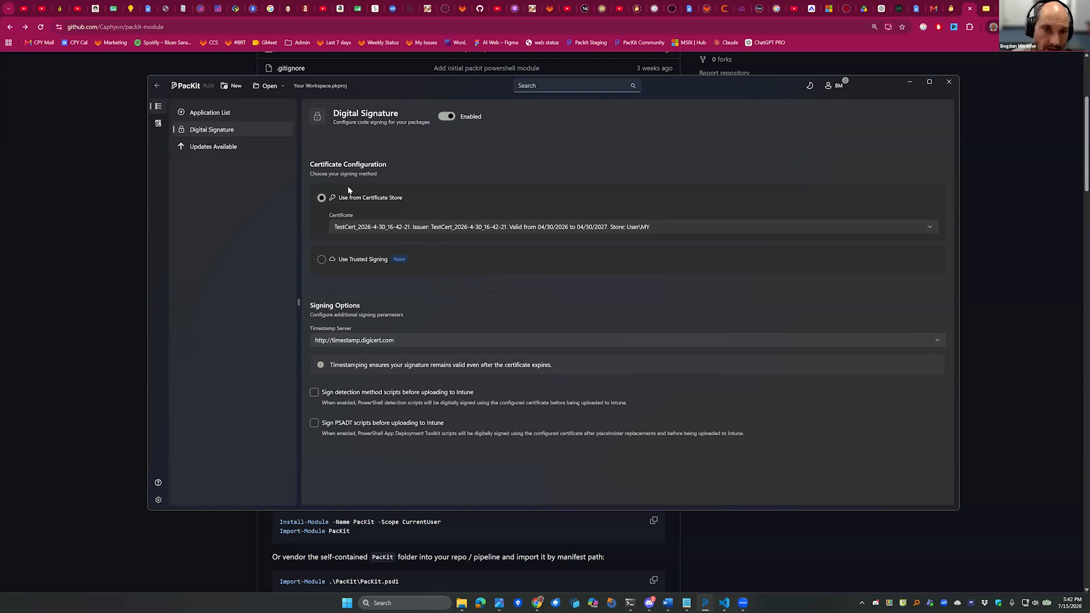
click(448, 117)
Open Notepad++ 8.9.6.4 from the application list and view its application information, wrapper and Intune assignments.
click(173, 109)
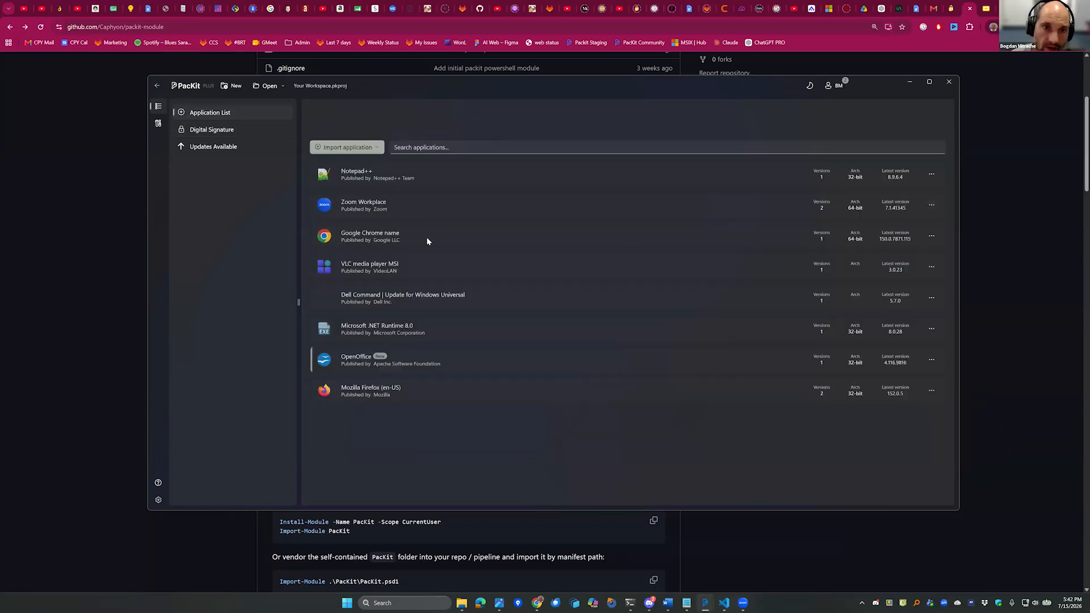
click(396, 143)
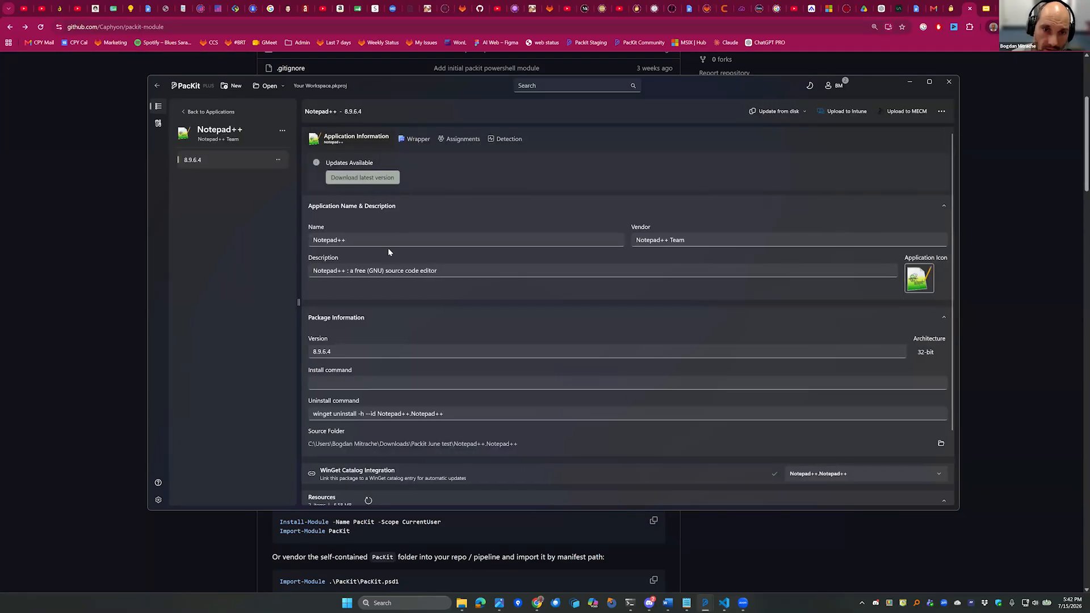
scroll(438, 284, down, 2)
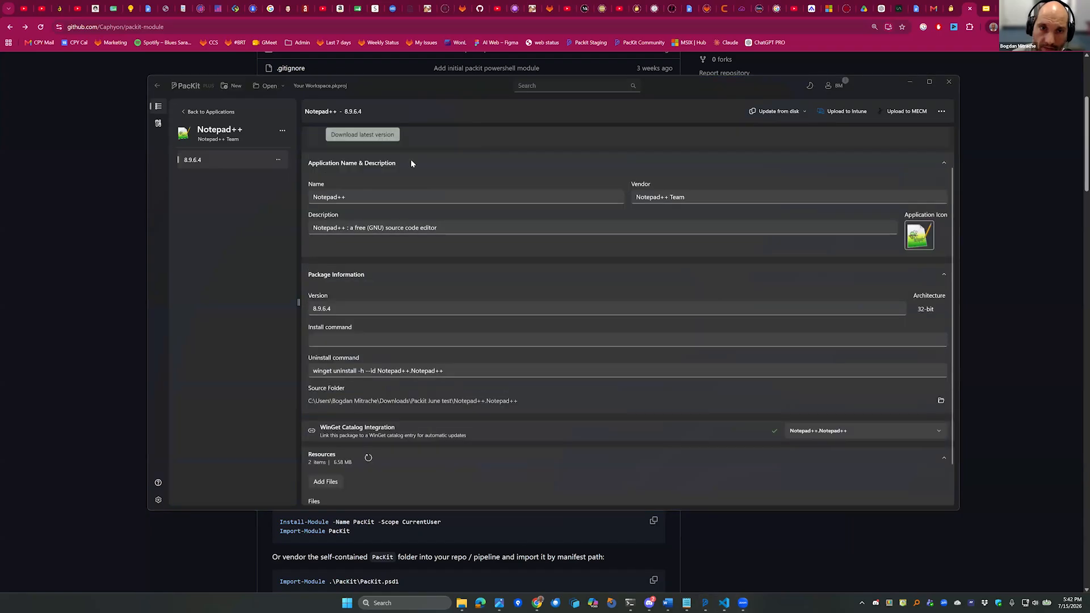
click(417, 139)
click(460, 141)
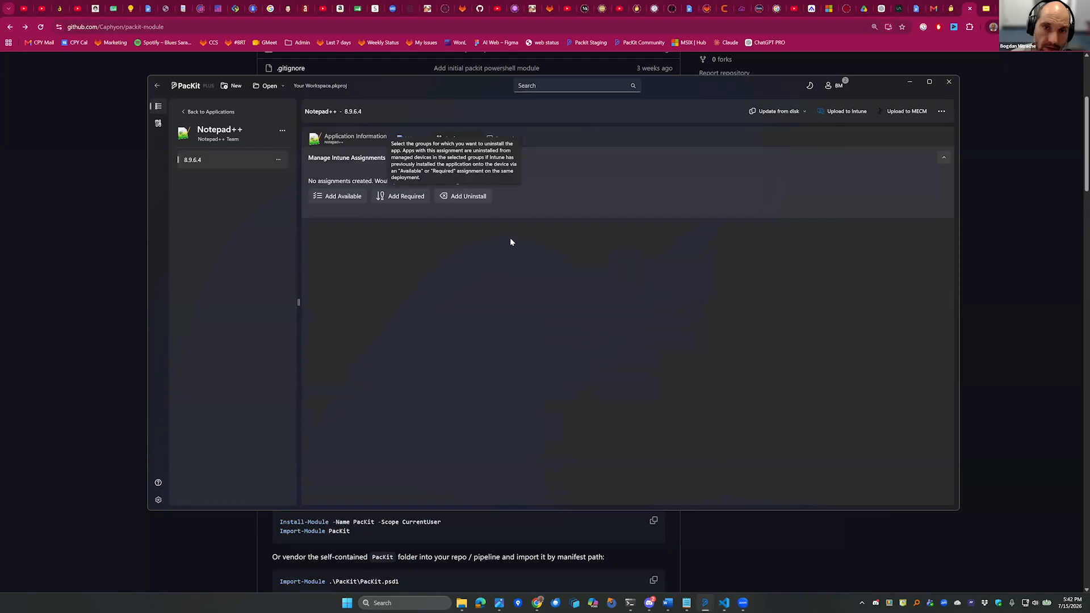
View the groups offered for a Notepad++ uninstall assignment, close the selection without adding any, and return to the application information.
click(461, 197)
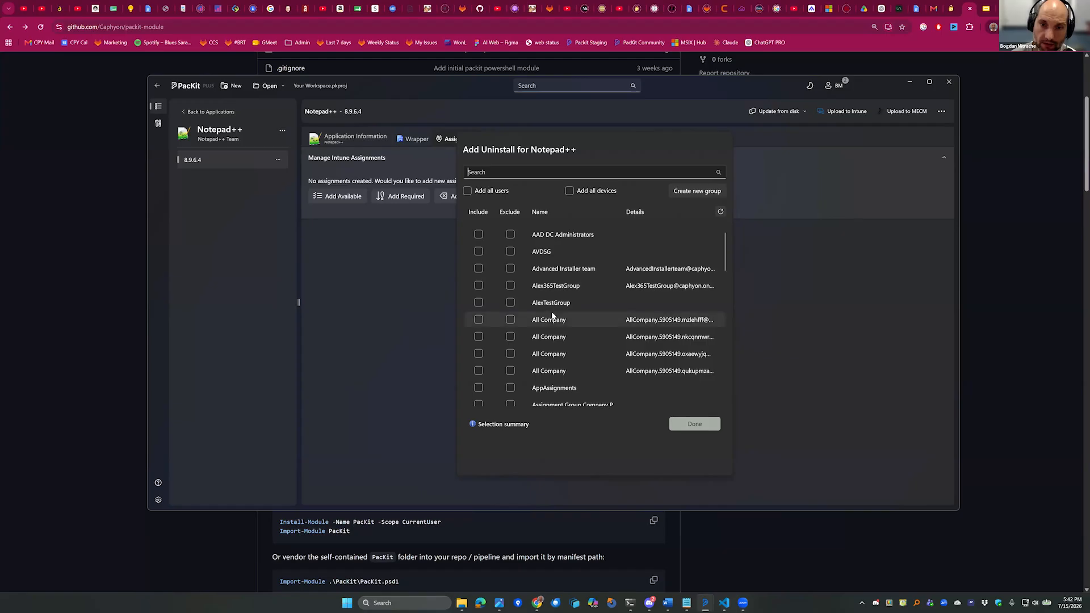
scroll(560, 352, down, 3)
scroll(559, 360, up, 3)
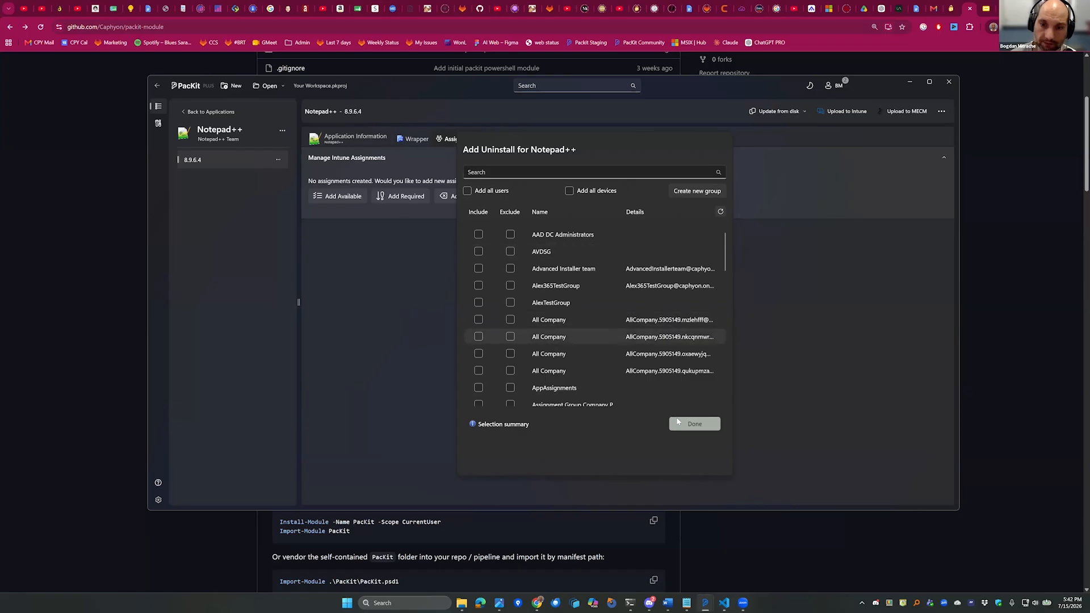
key(Escape)
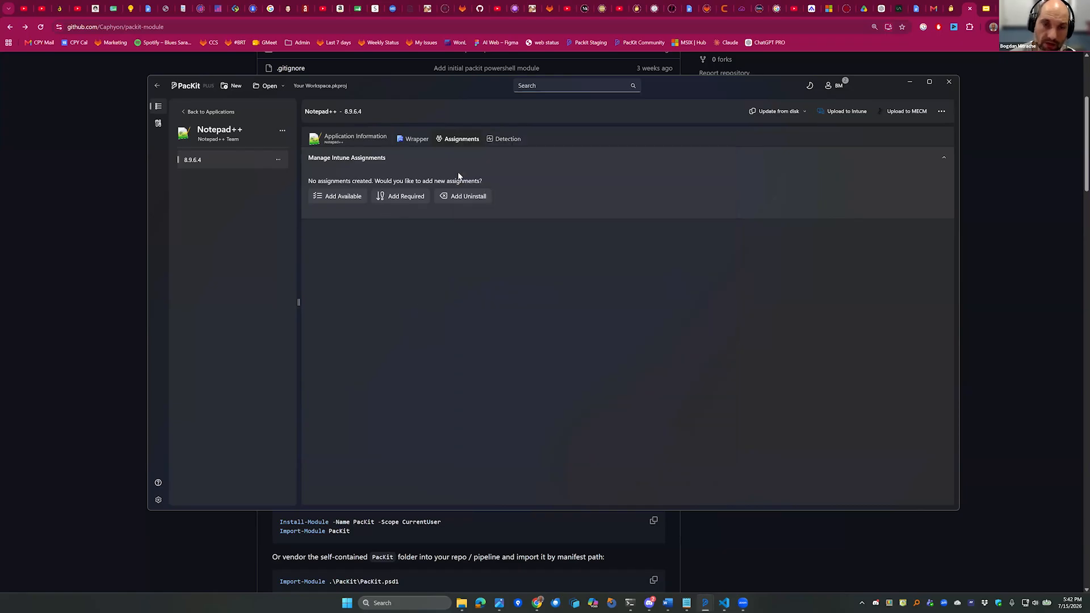
click(355, 139)
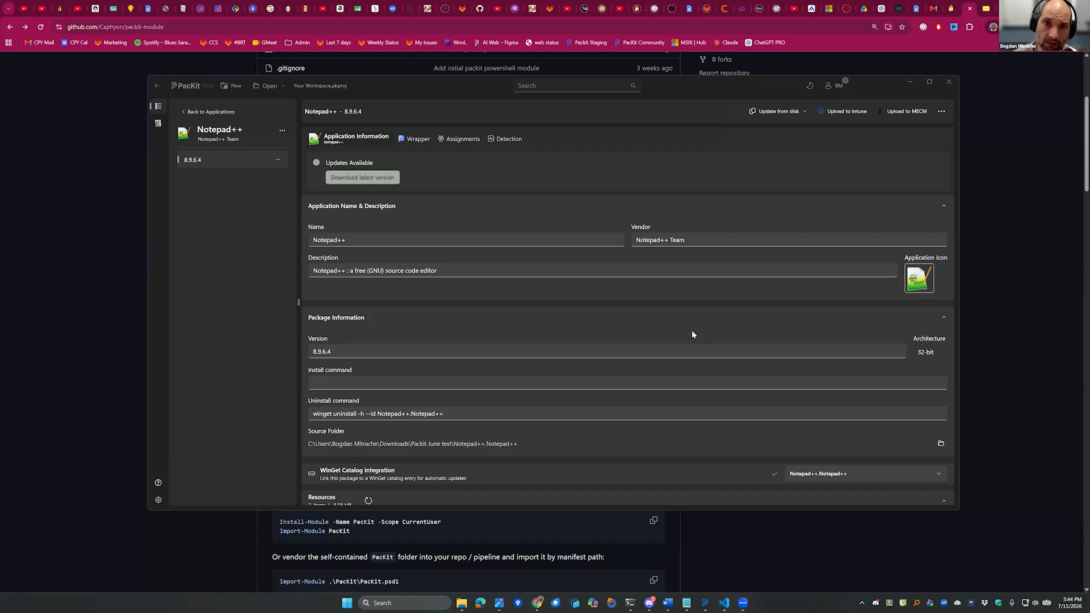
Upload Notepad++ 8.9.6.4 to Intune and close the folder window of the generated .intunewin file.
click(464, 140)
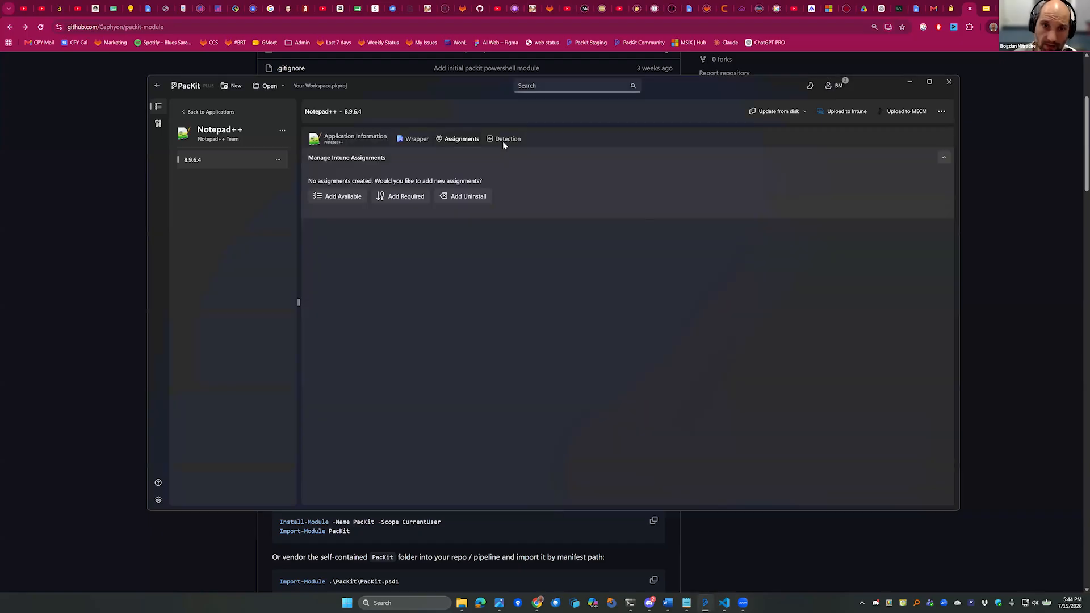
click(846, 113)
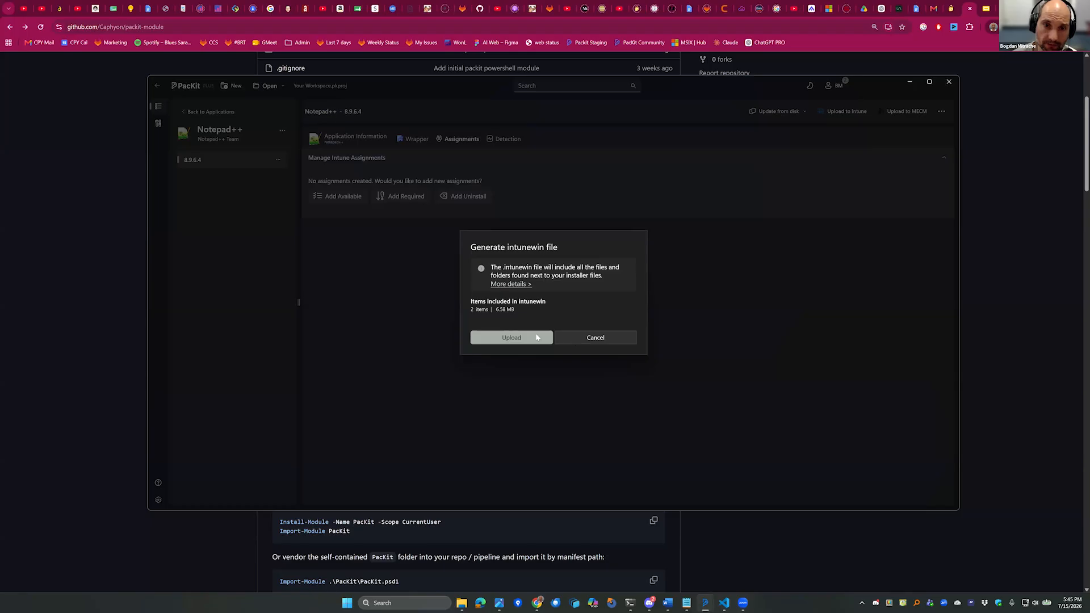
click(522, 338)
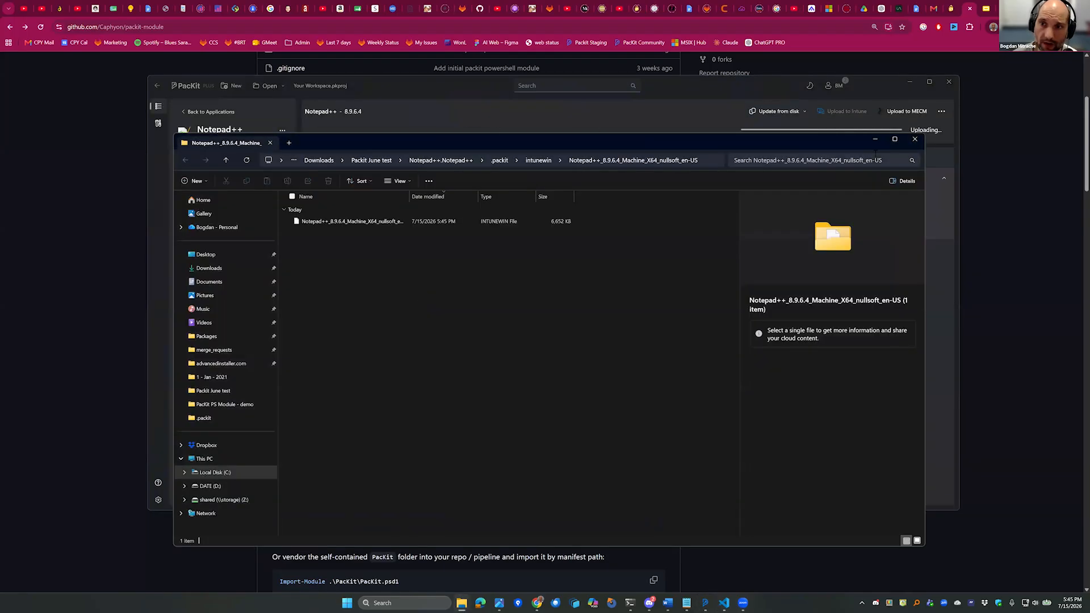
click(914, 139)
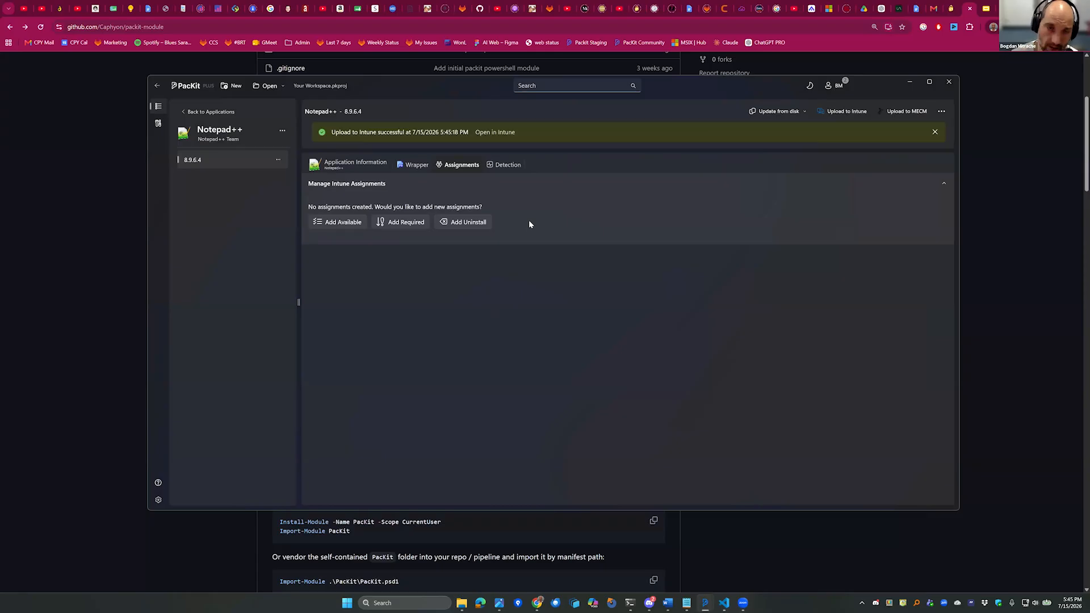
Review the Notepad++ application and package information in PacKit and open the uploaded app in Intune.
click(354, 164)
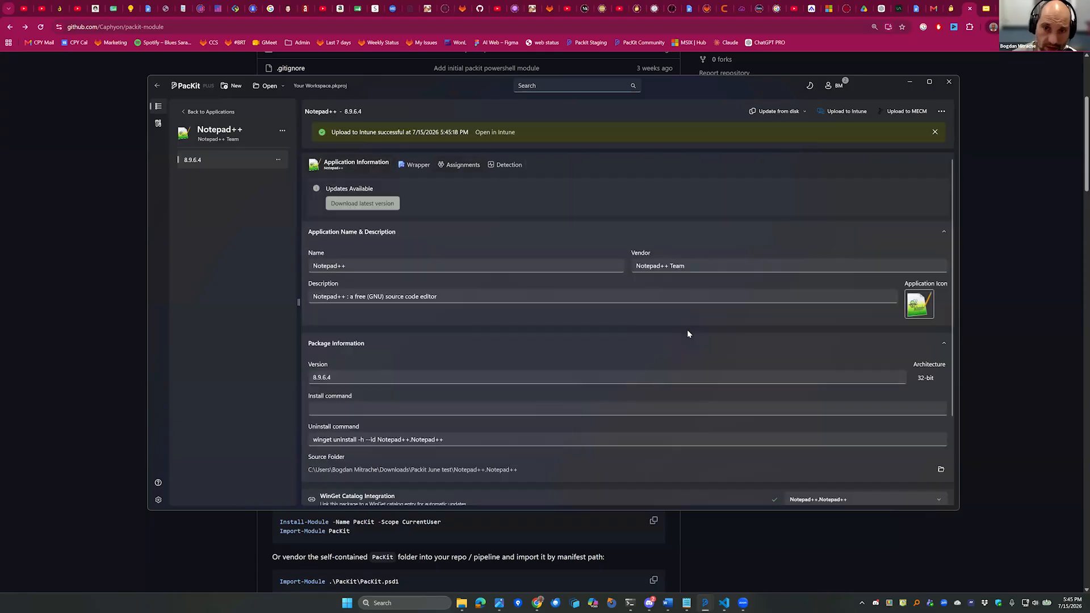
scroll(534, 372, down, 3)
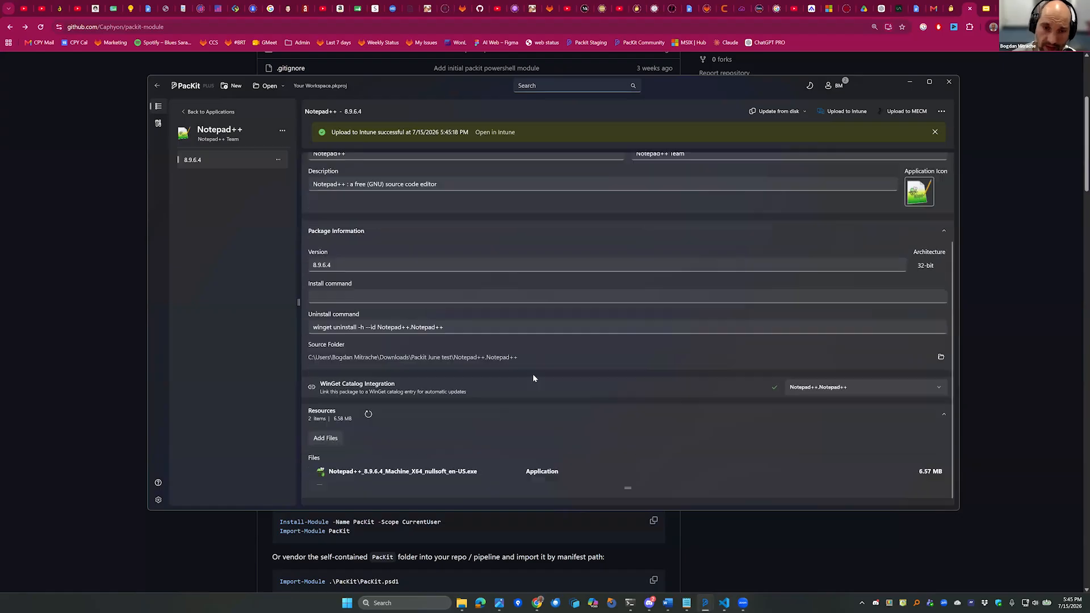
scroll(532, 373, up, 3)
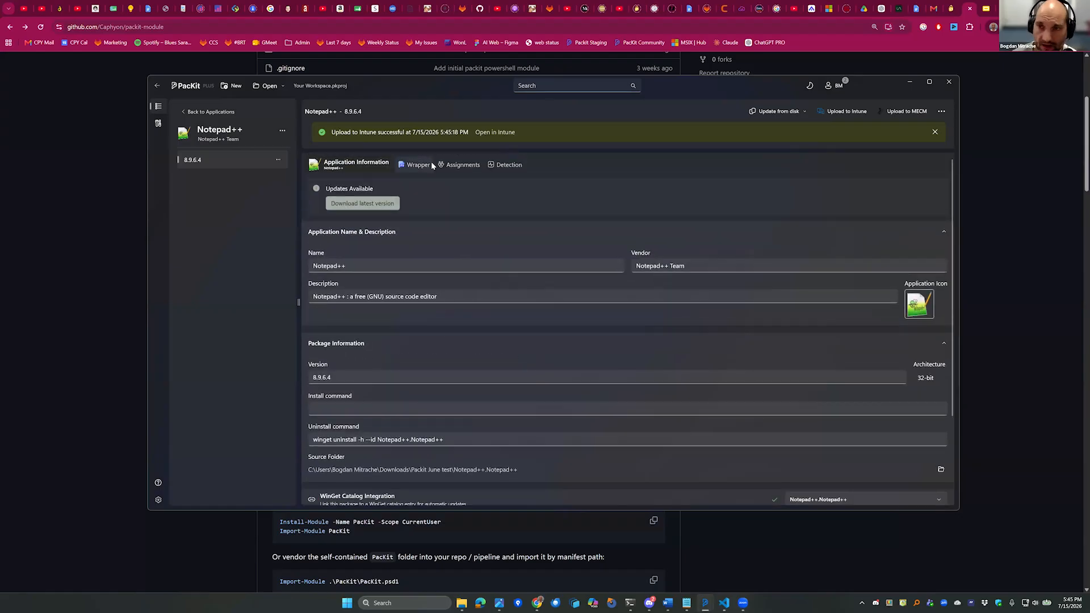
scroll(494, 160, down, 2)
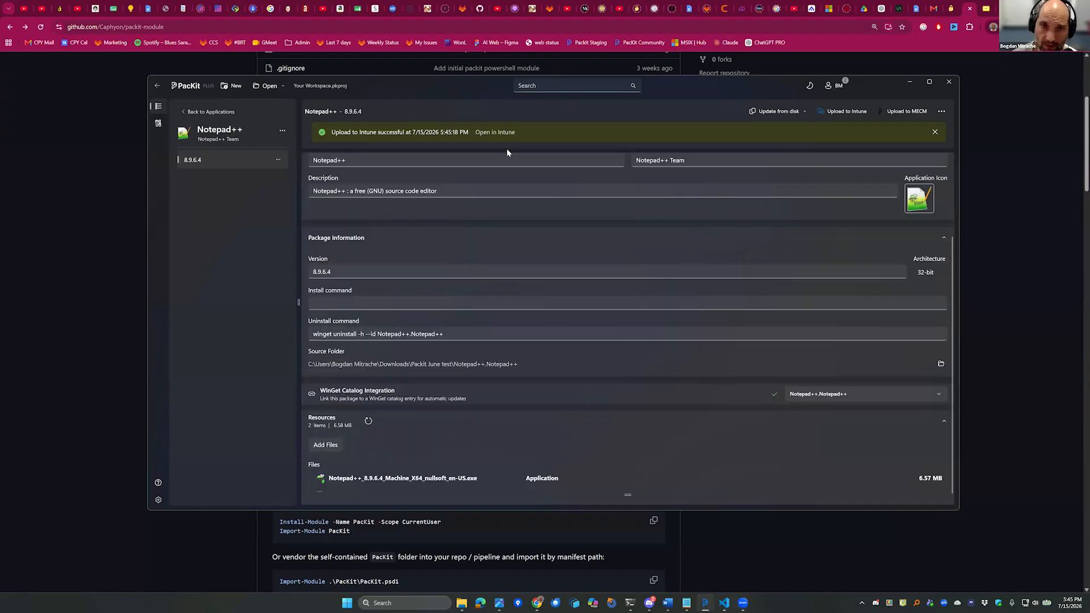
scroll(434, 226, up, 2)
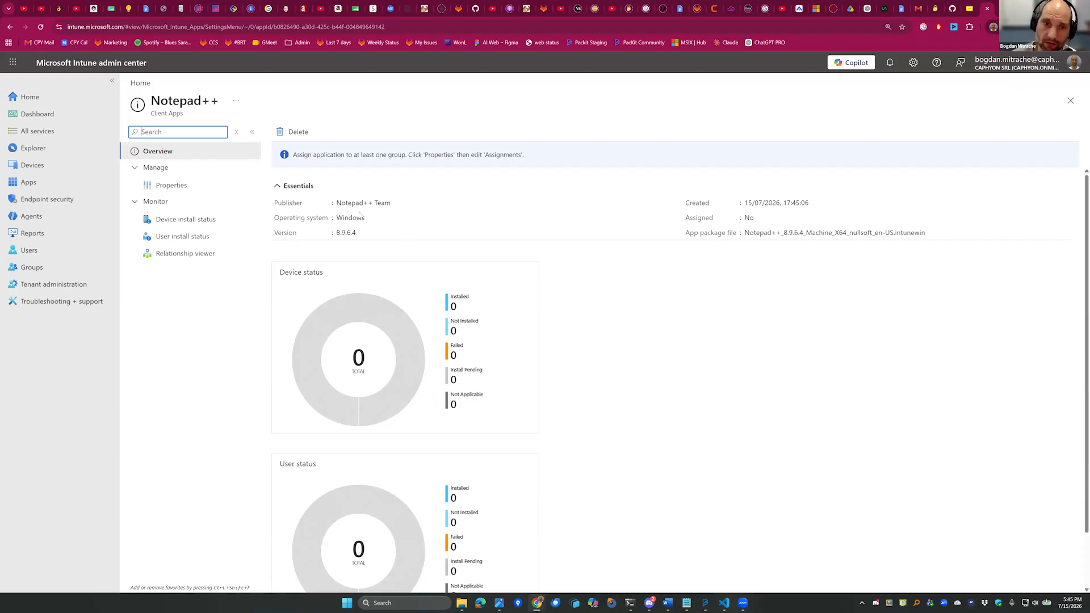
Examine the uploaded Notepad++ app's overview and properties in the Microsoft Intune admin center, including its program, requirements and detection rules.
scroll(446, 340, down, 1)
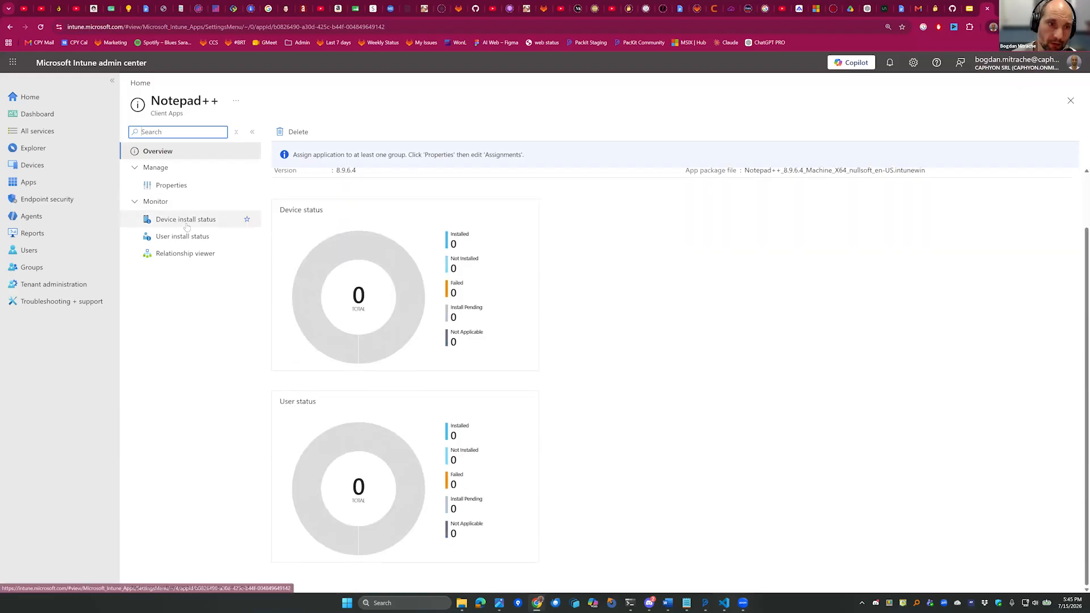
click(172, 184)
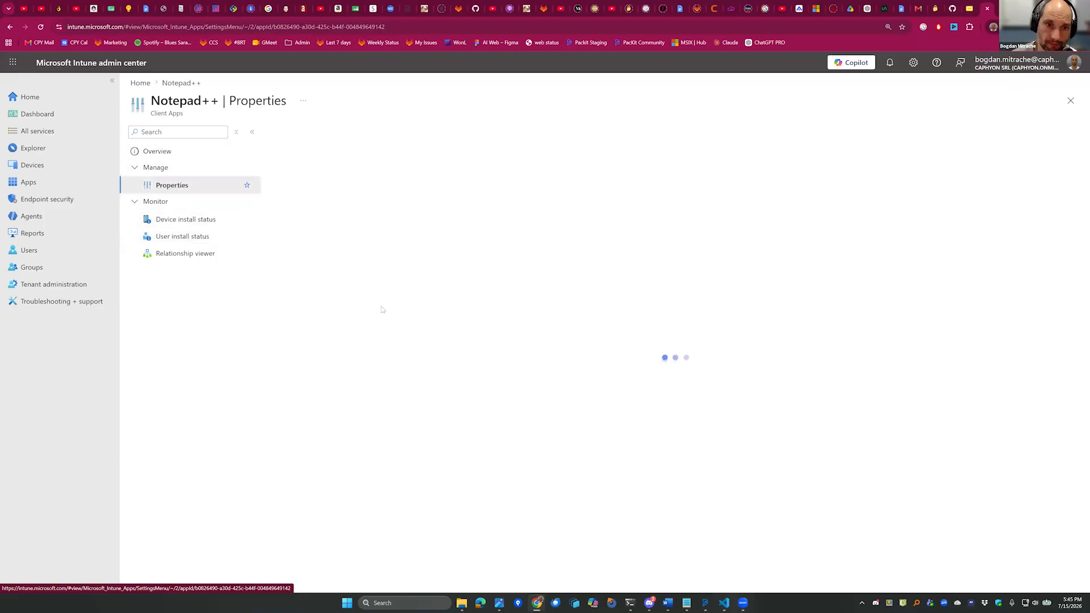
scroll(498, 358, down, 9)
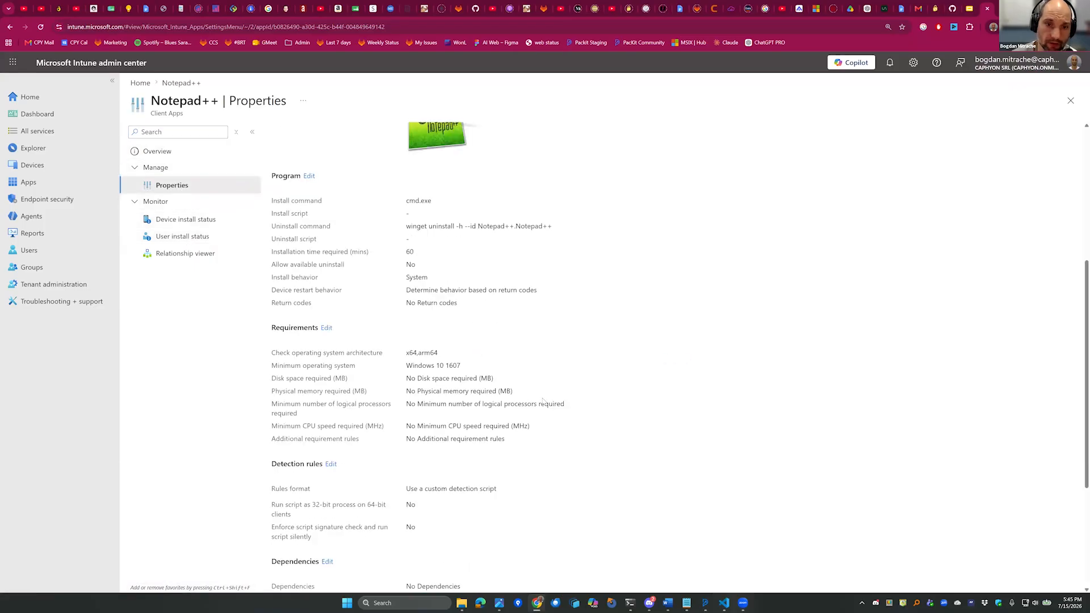
click(323, 500)
key(alt+Left)
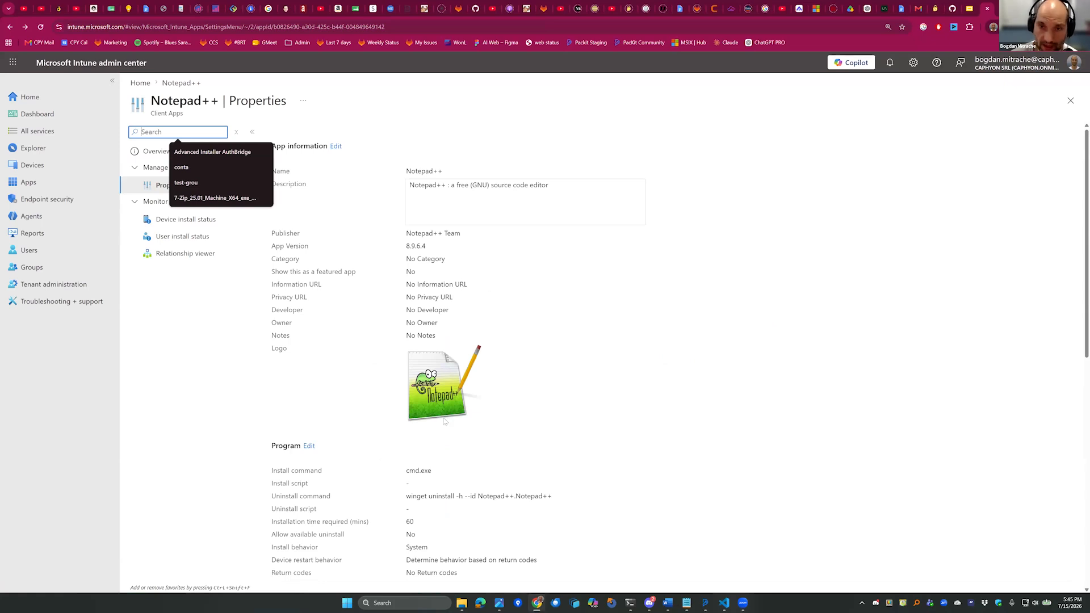
Switch back to PacKit, return to the application list, and start importing applications from MECM.
key(alt+Tab)
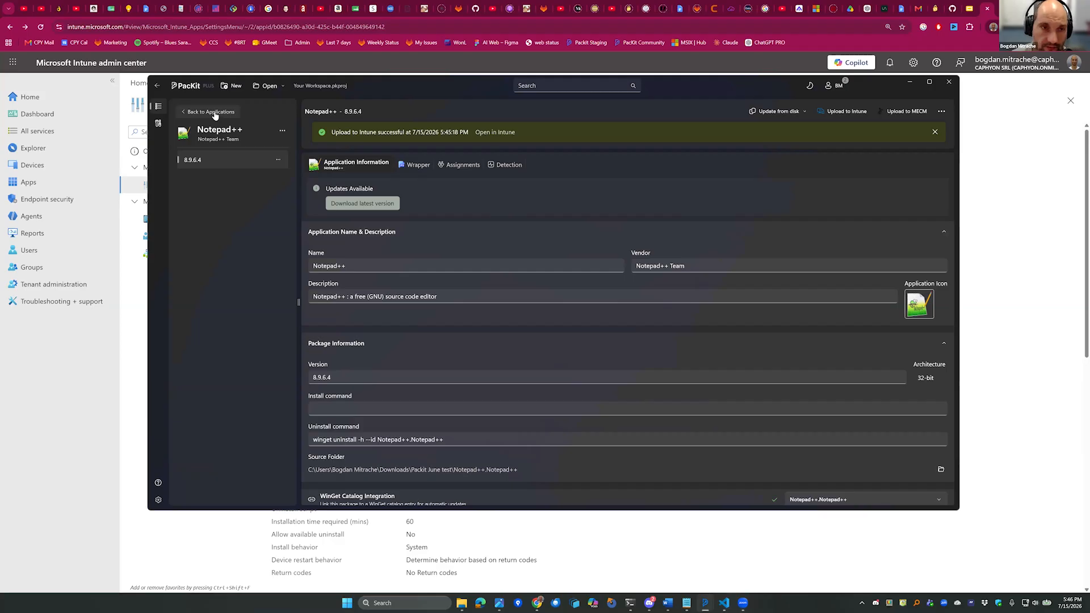
click(215, 116)
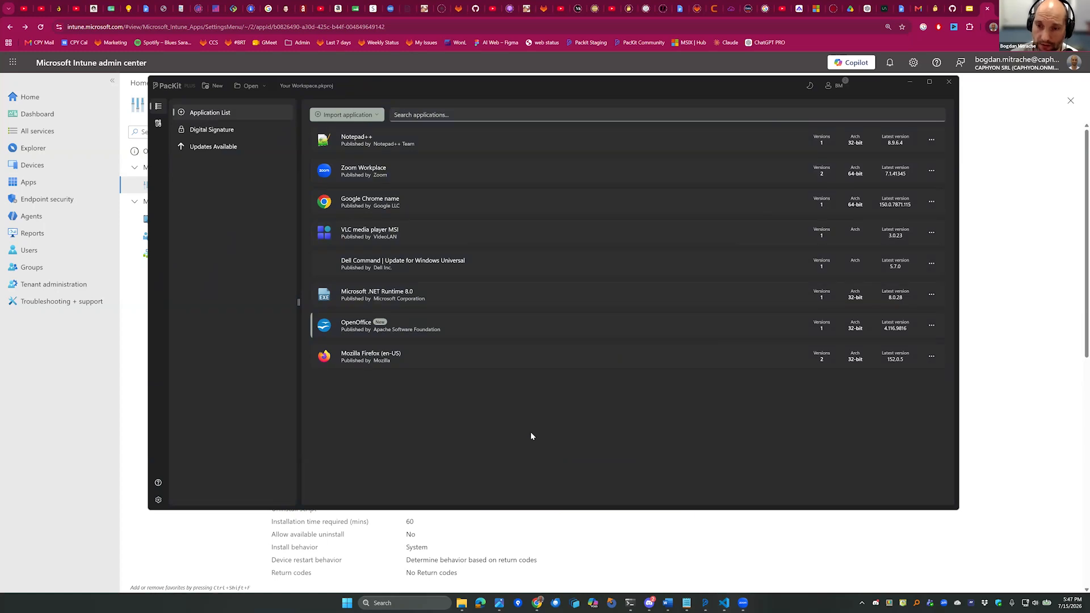
click(347, 115)
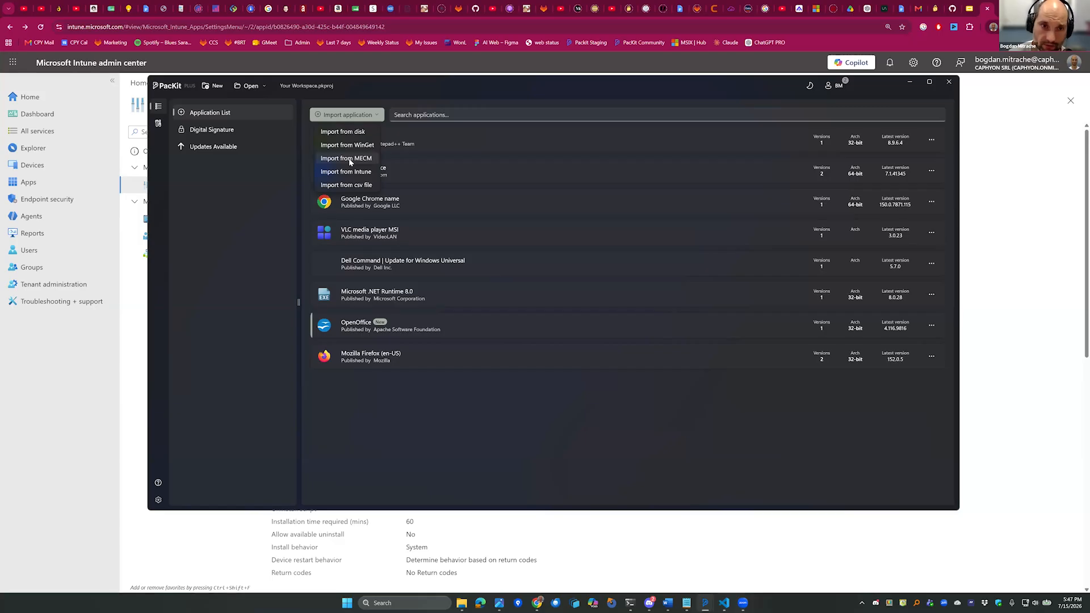
click(350, 160)
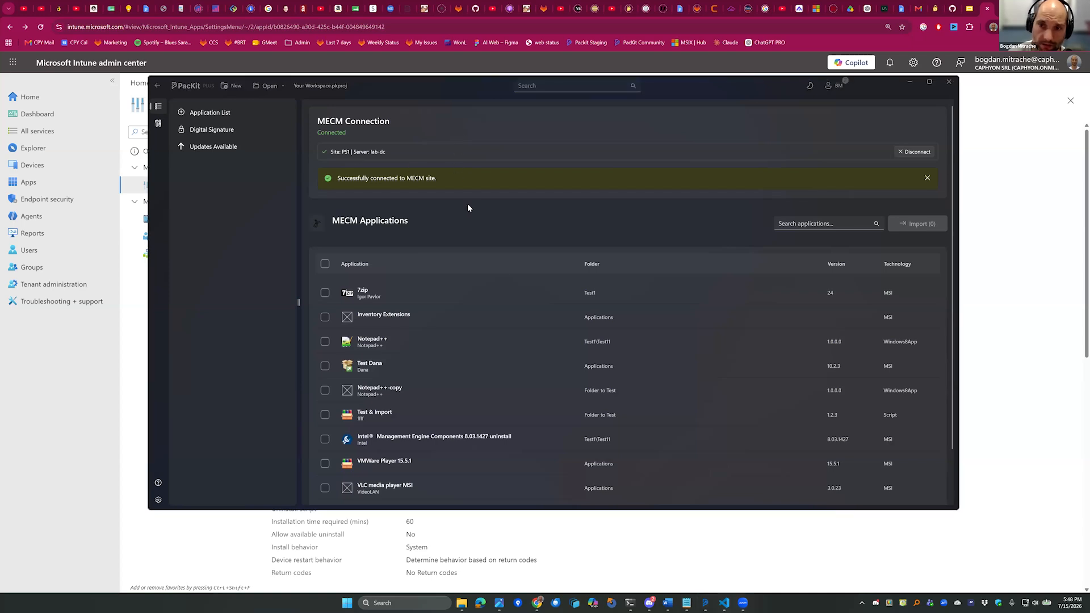
Import the Inventory Extensions and Test Dana applications from the MECM applications list.
scroll(499, 368, down, 1)
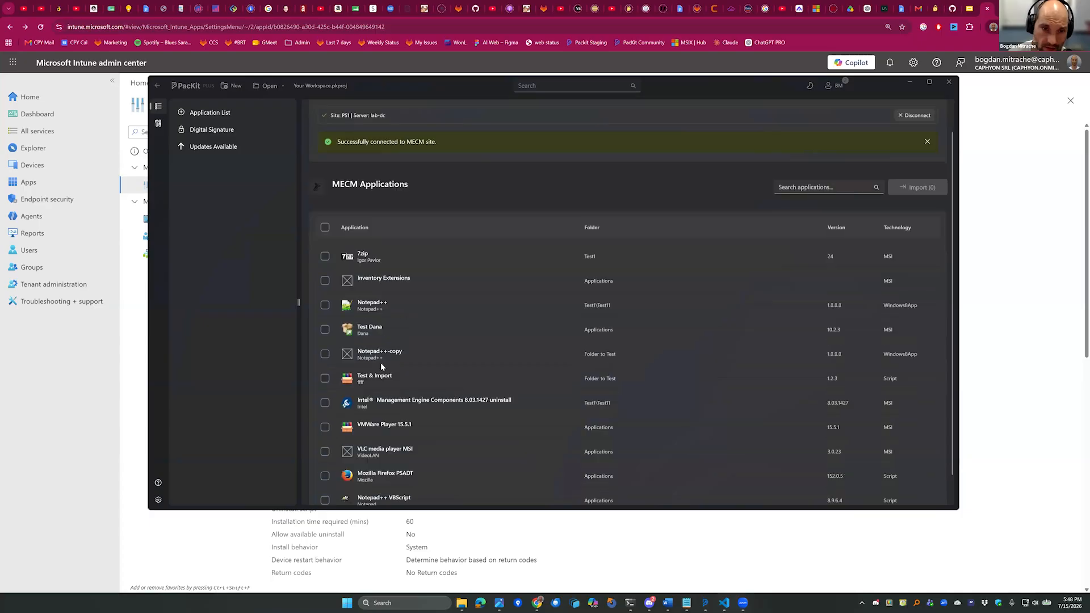
scroll(481, 356, up, 2)
scroll(476, 352, down, 2)
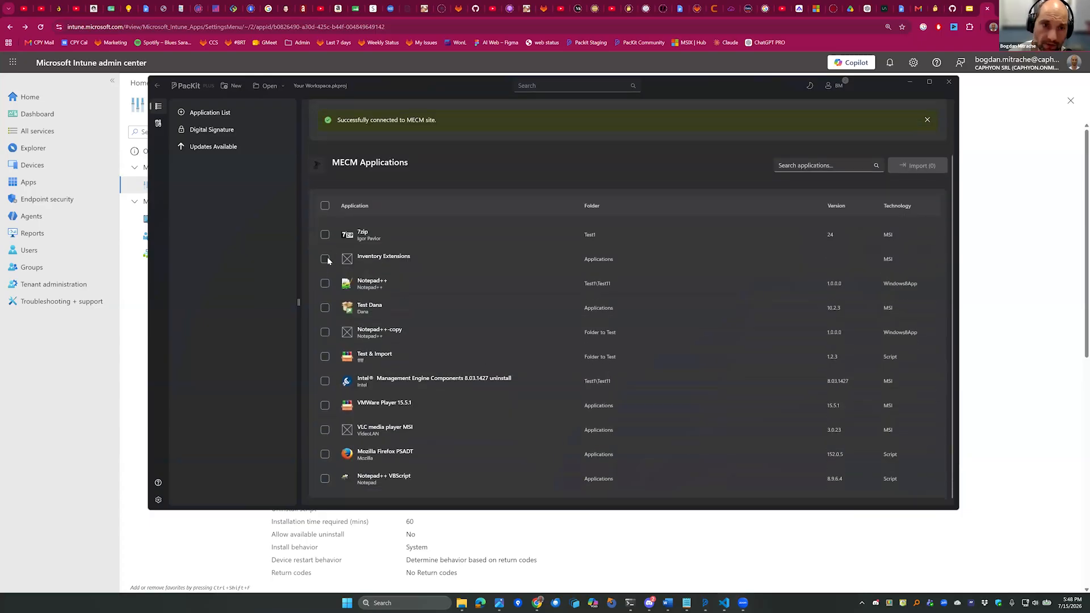
click(324, 259)
click(325, 283)
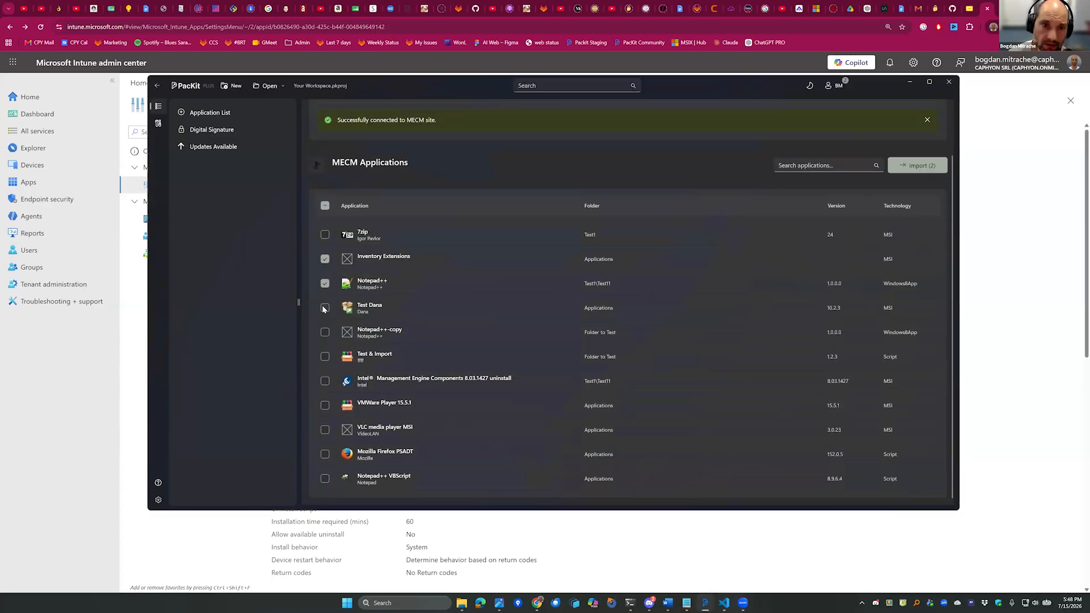
click(325, 283)
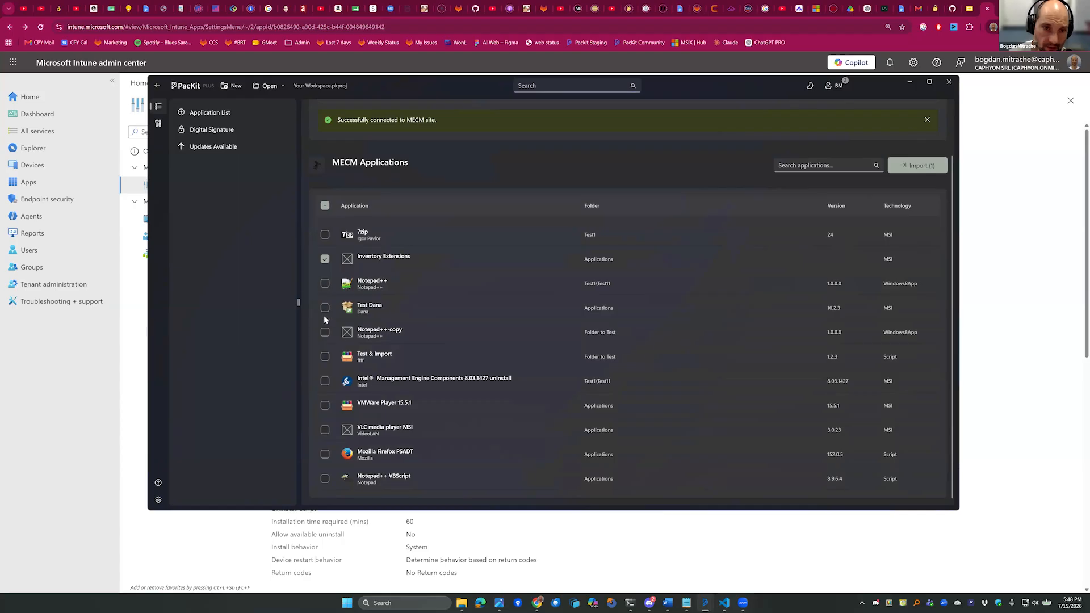
click(325, 308)
scroll(478, 358, up, 1)
scroll(852, 198, down, 1)
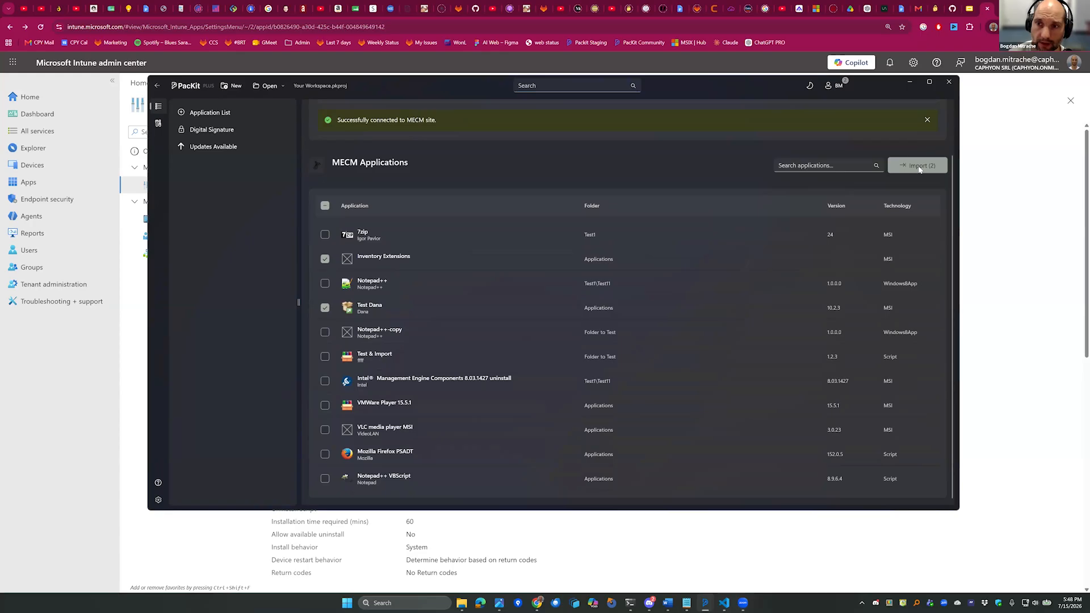
click(918, 166)
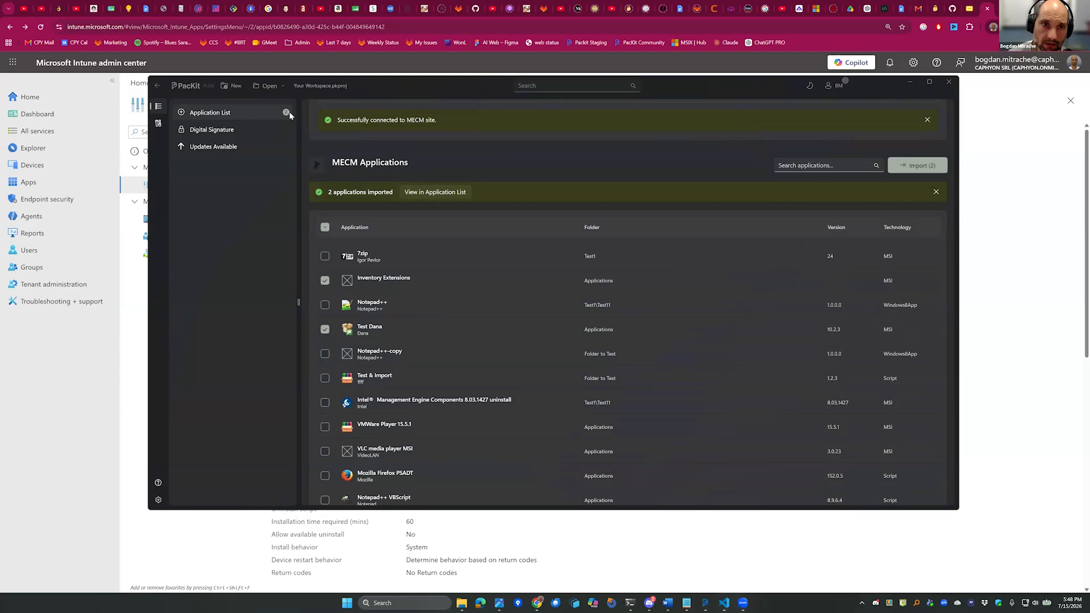
Review the imported Inventory Extensions application and package information from the application list, and return to the list.
click(439, 194)
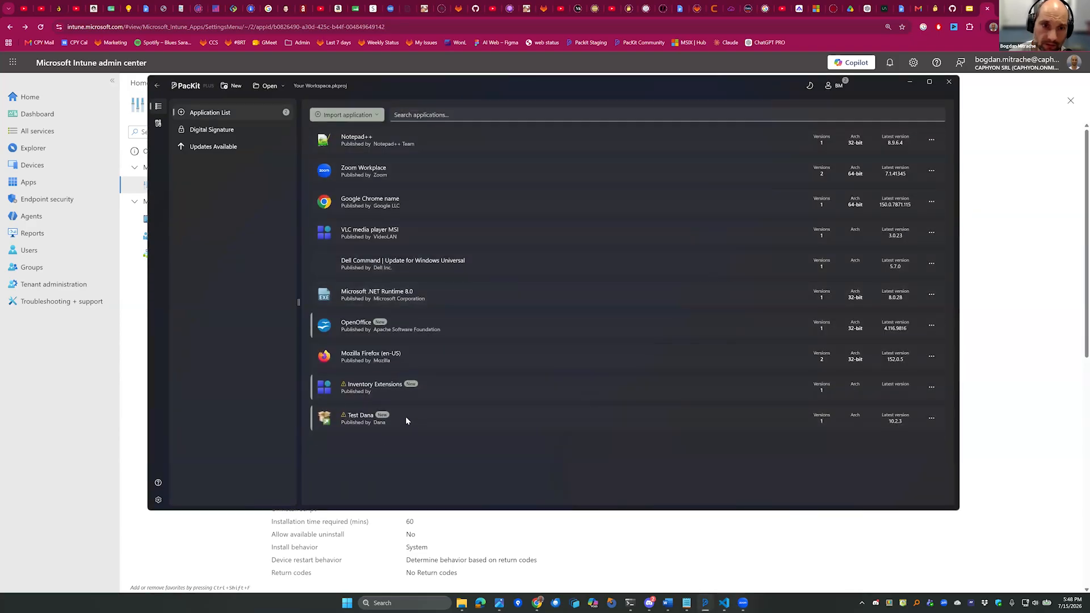
click(462, 391)
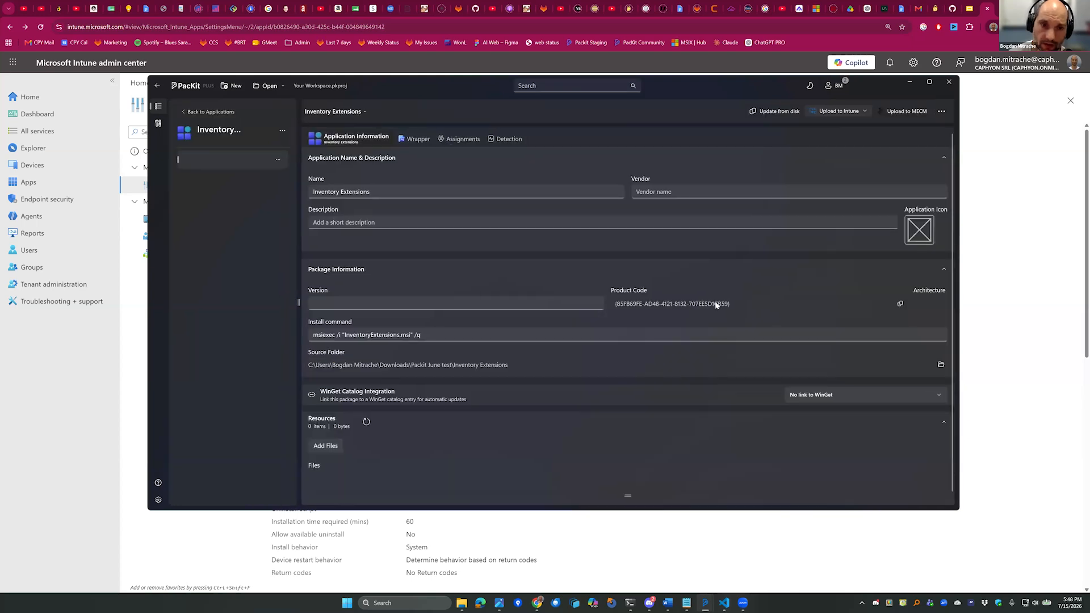
scroll(431, 414, down, 1)
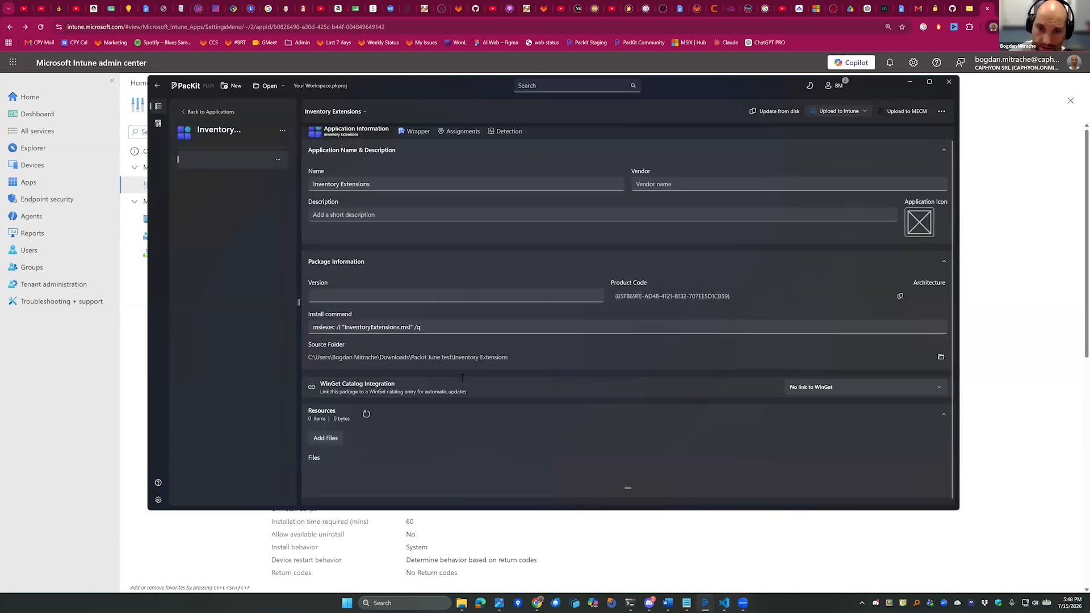
scroll(353, 238, up, 1)
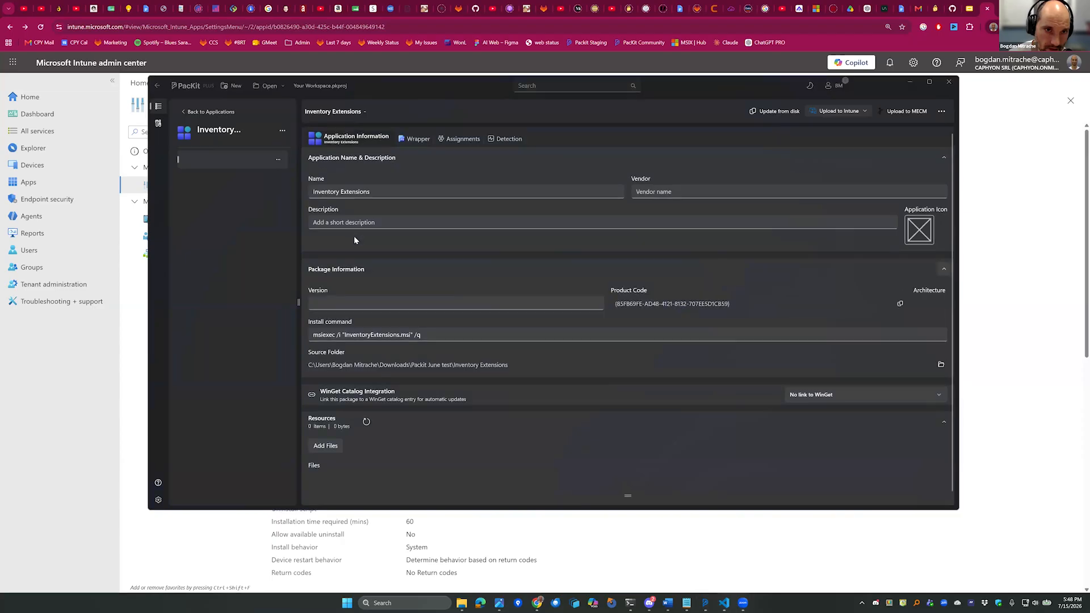
scroll(383, 349, down, 1)
scroll(342, 241, up, 1)
click(216, 112)
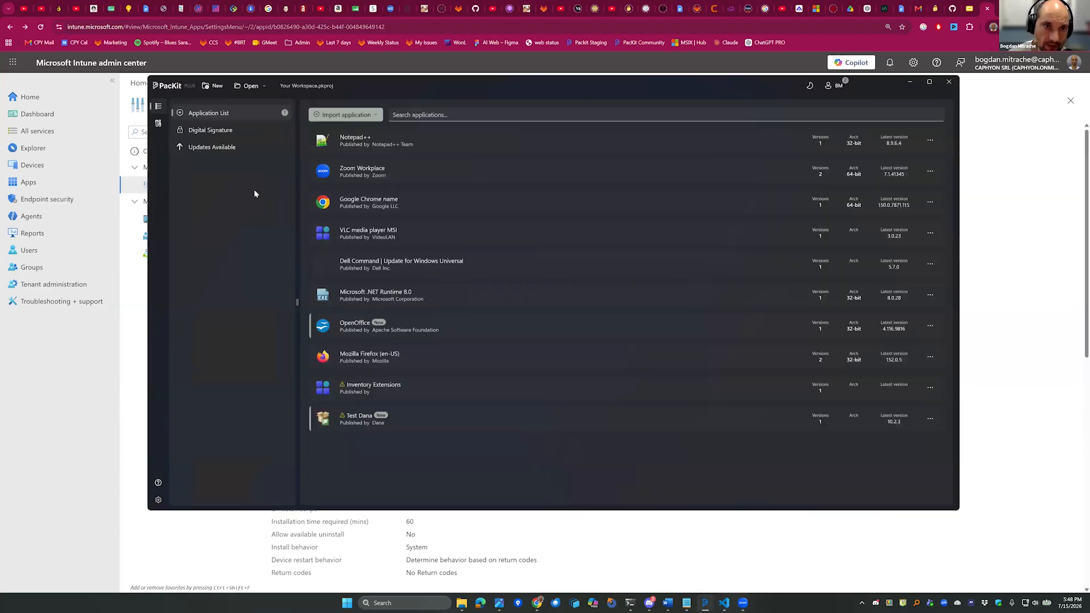
Examine the imported Test Dana application's package information, install command and MSI detection settings.
click(349, 116)
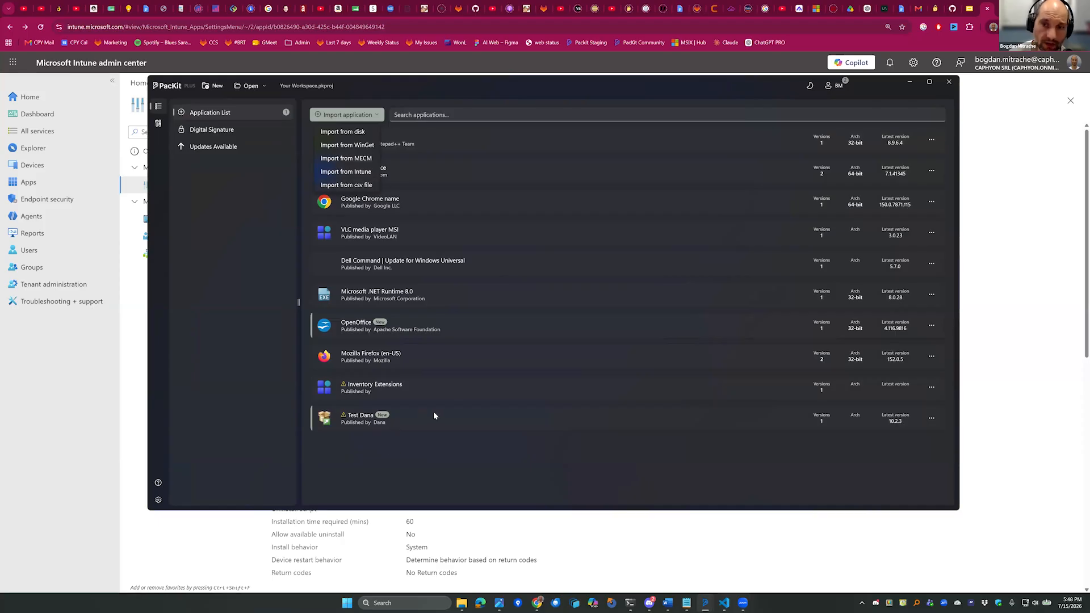
click(411, 418)
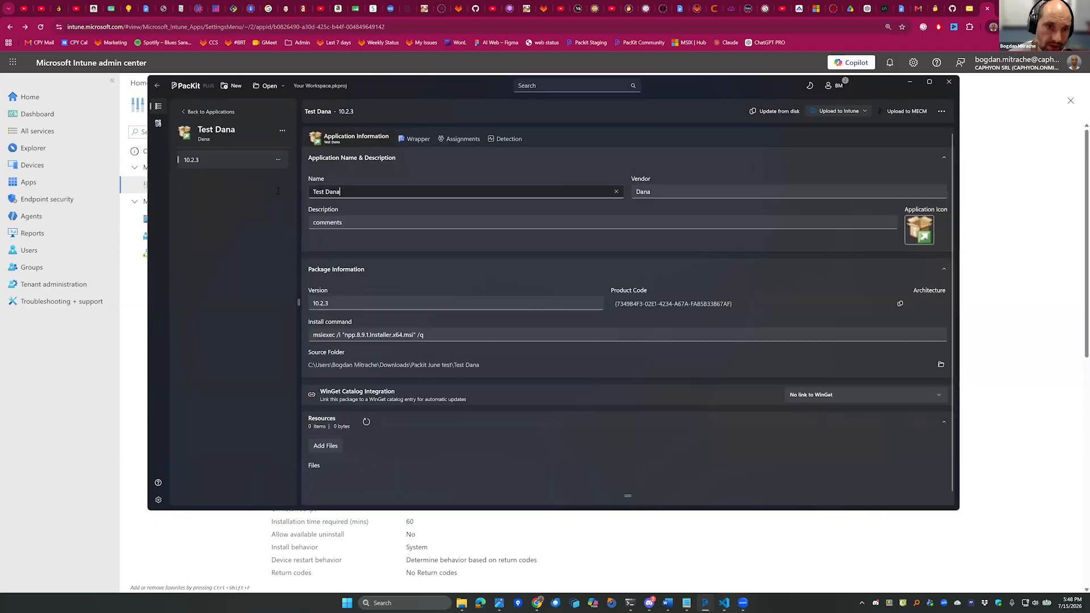
key(Tab)
drag(329, 335, 465, 344)
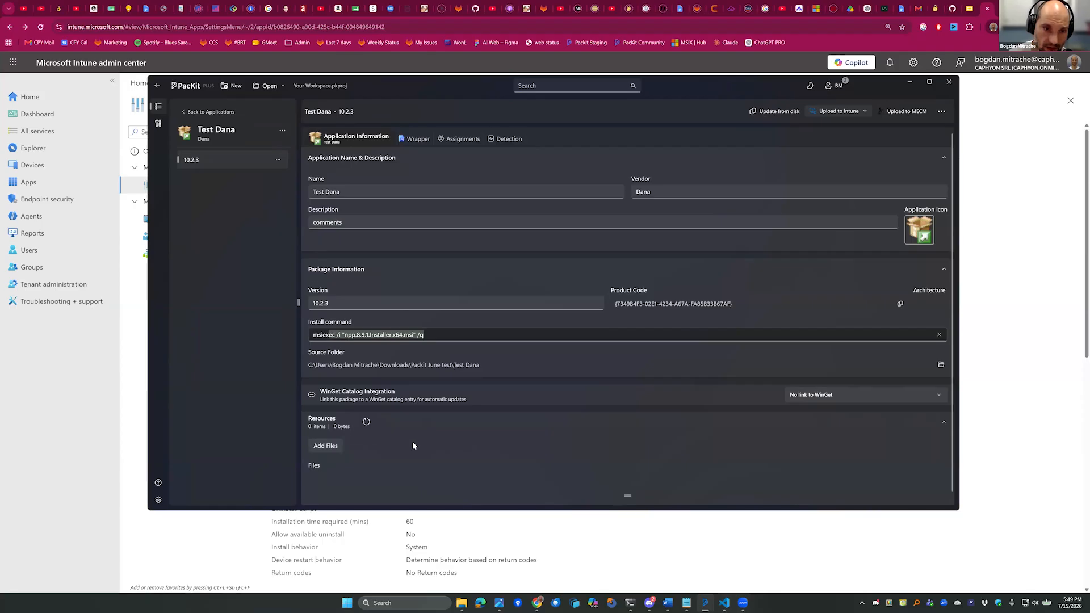
click(506, 139)
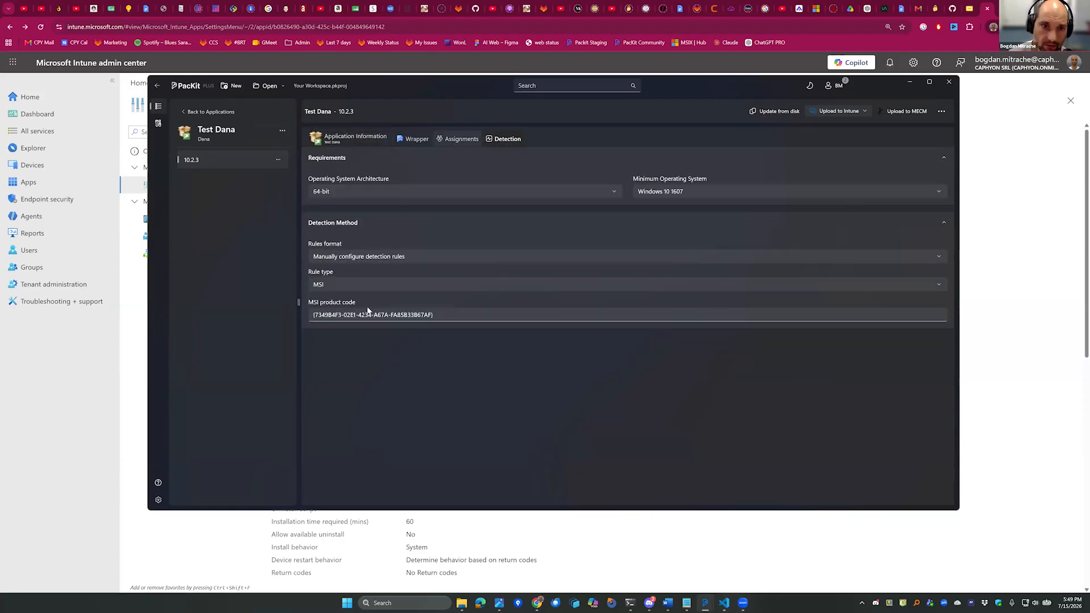
click(368, 314)
key(ctrl+a)
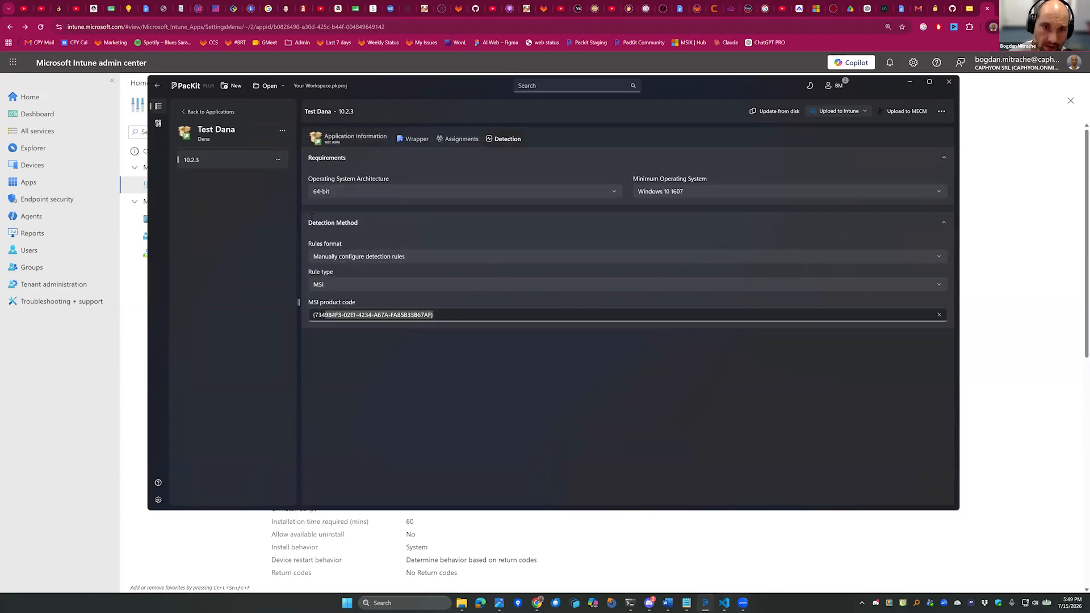
click(354, 136)
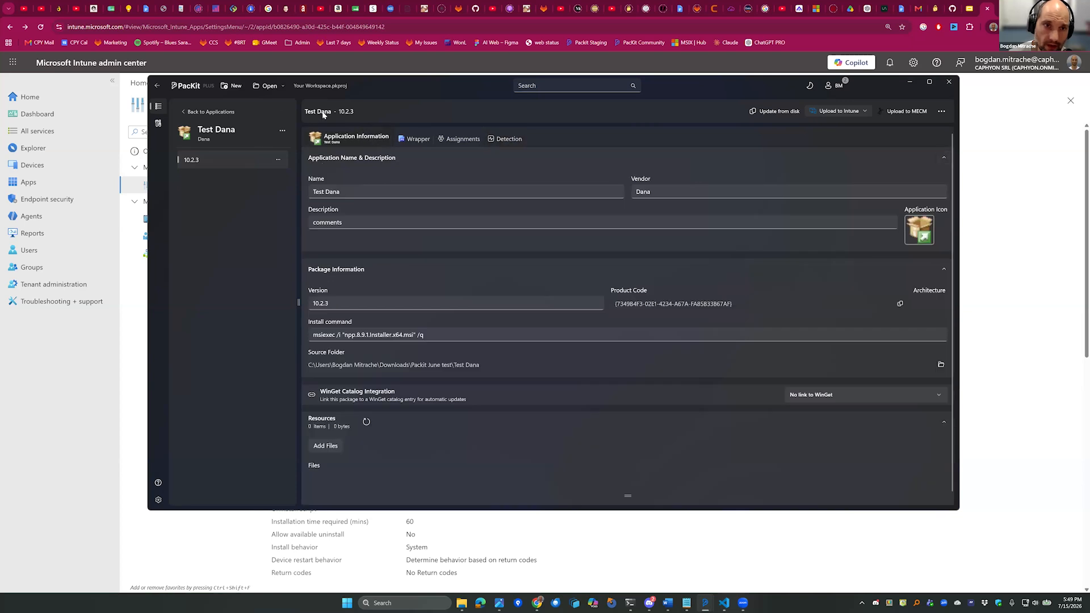
Open the Test Dana package folder, inspect its .packit subfolder and close the folder window.
click(941, 111)
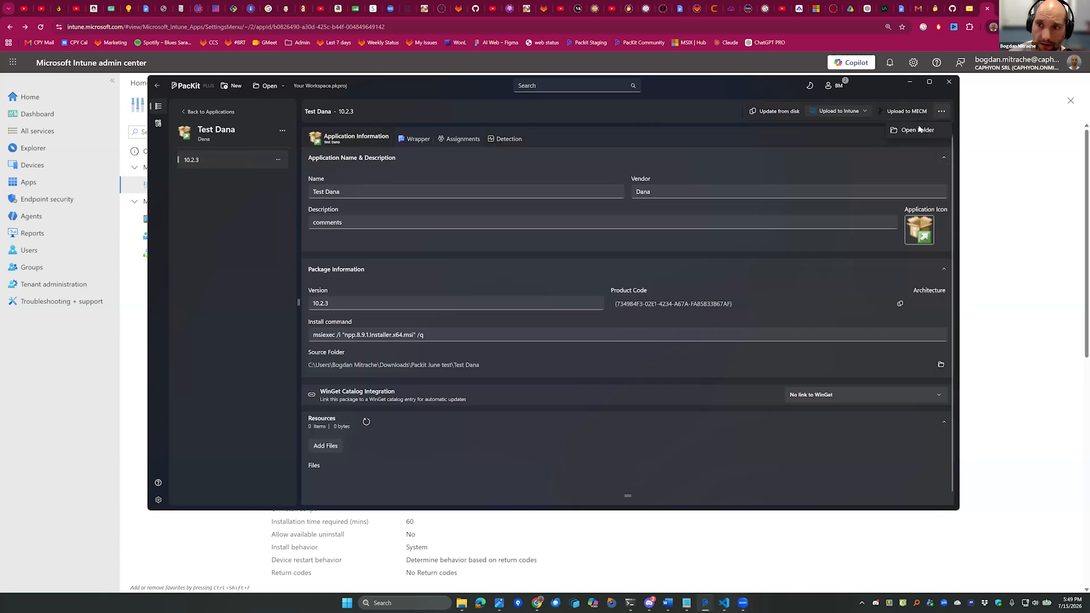
click(916, 130)
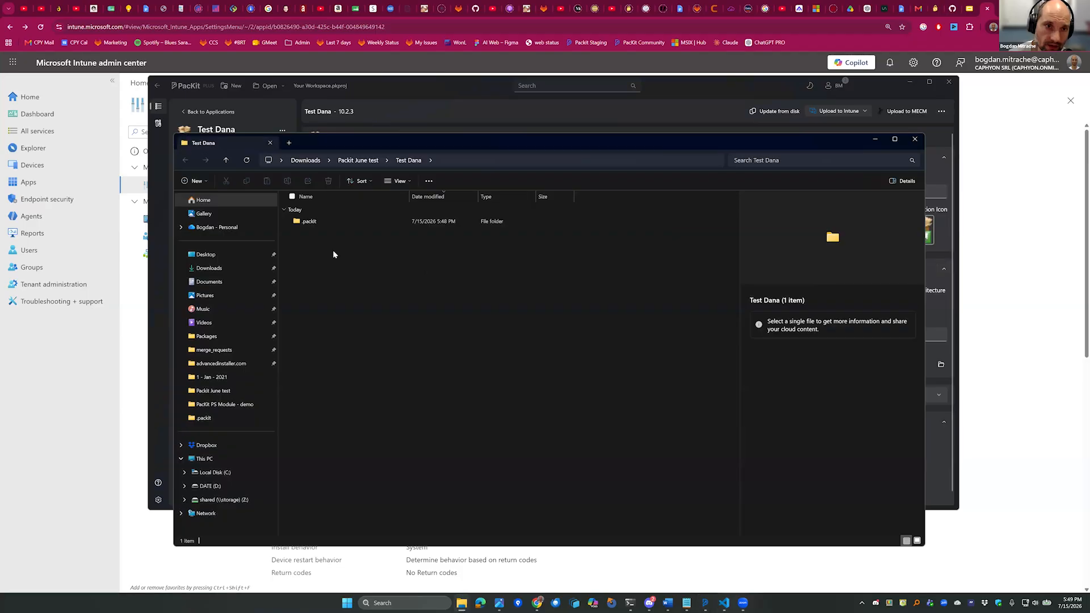
double_click(315, 222)
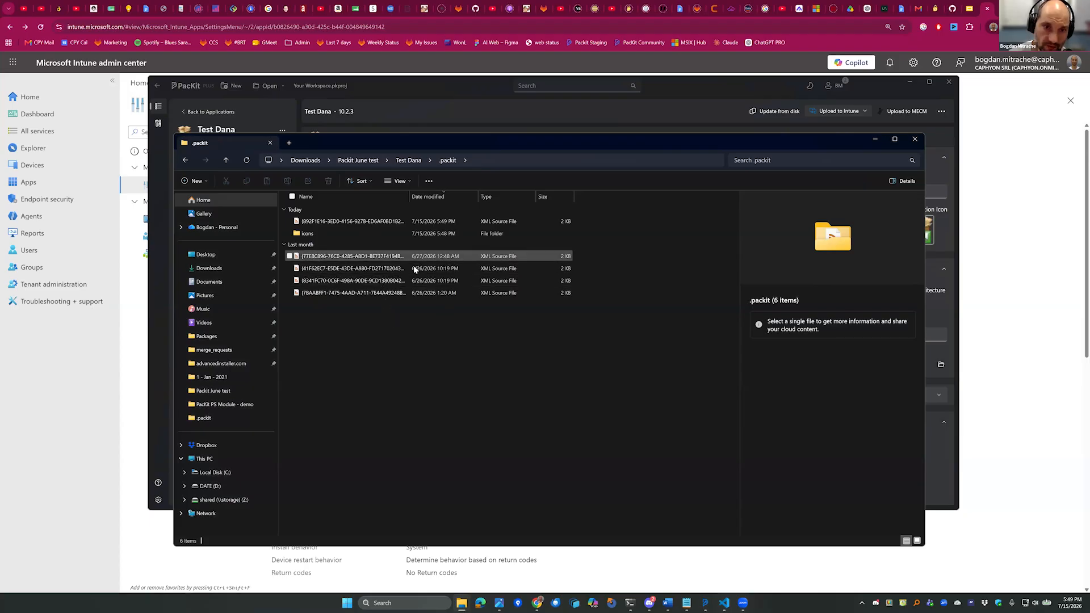
key(alt+Left)
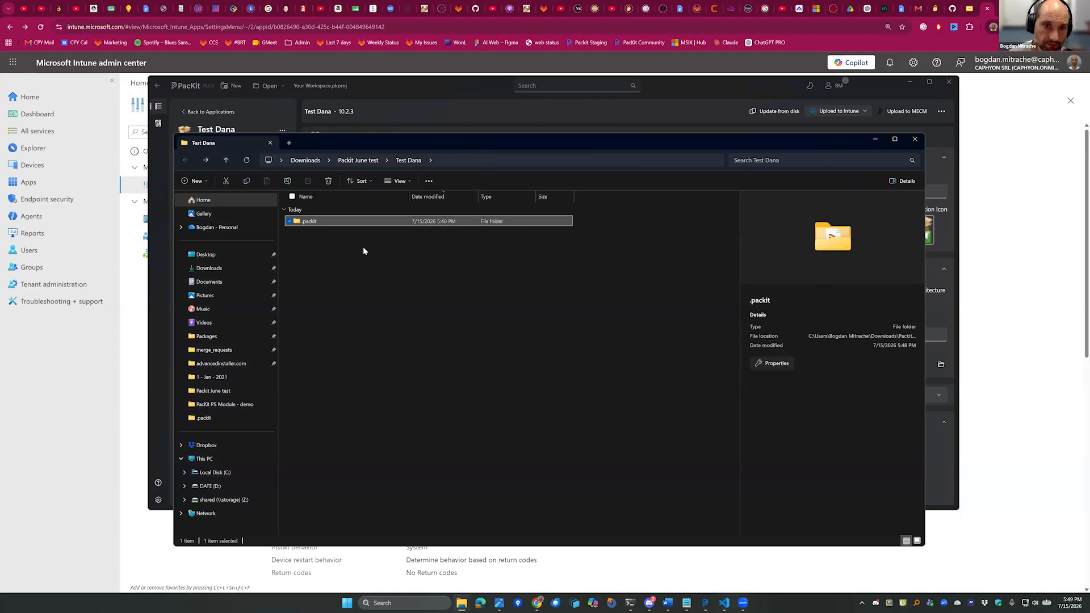
click(895, 139)
click(1077, 7)
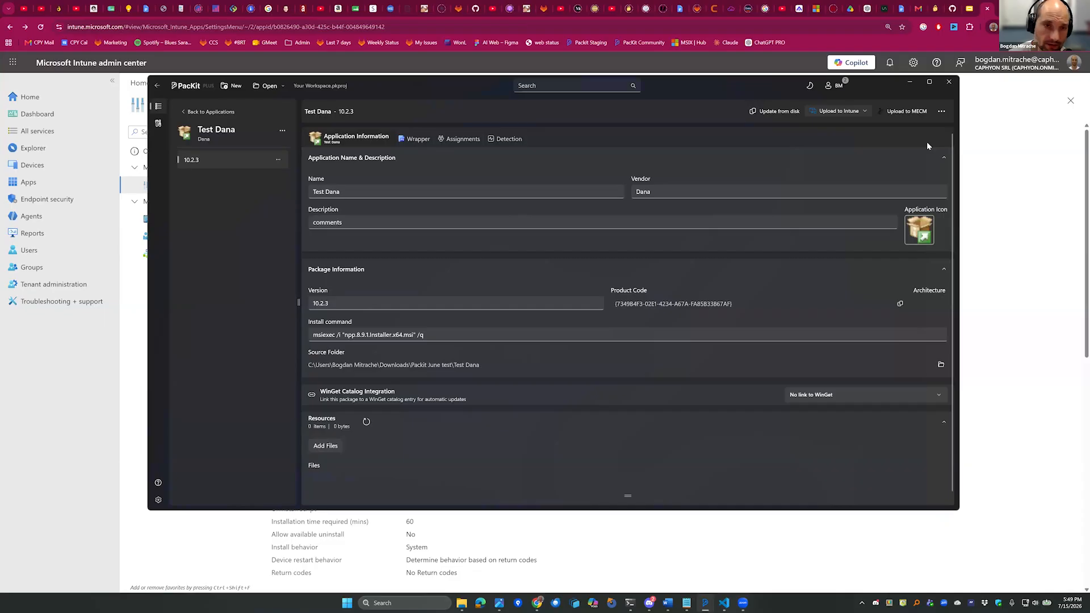
Reopen Inventory Extensions and review its Intune upload types, PSADT wrapper options and application information.
click(210, 112)
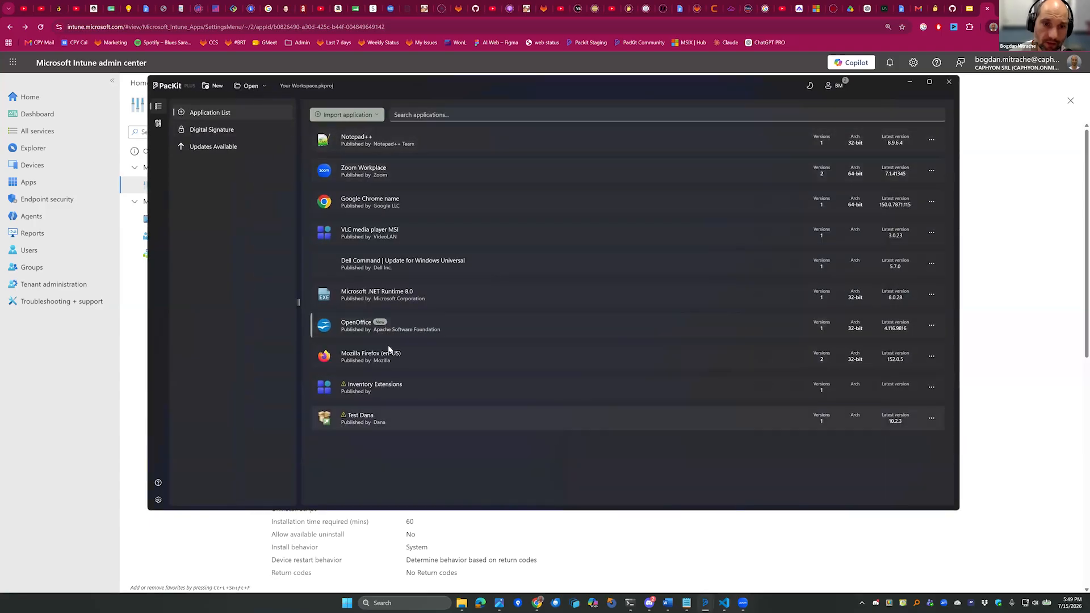
click(416, 389)
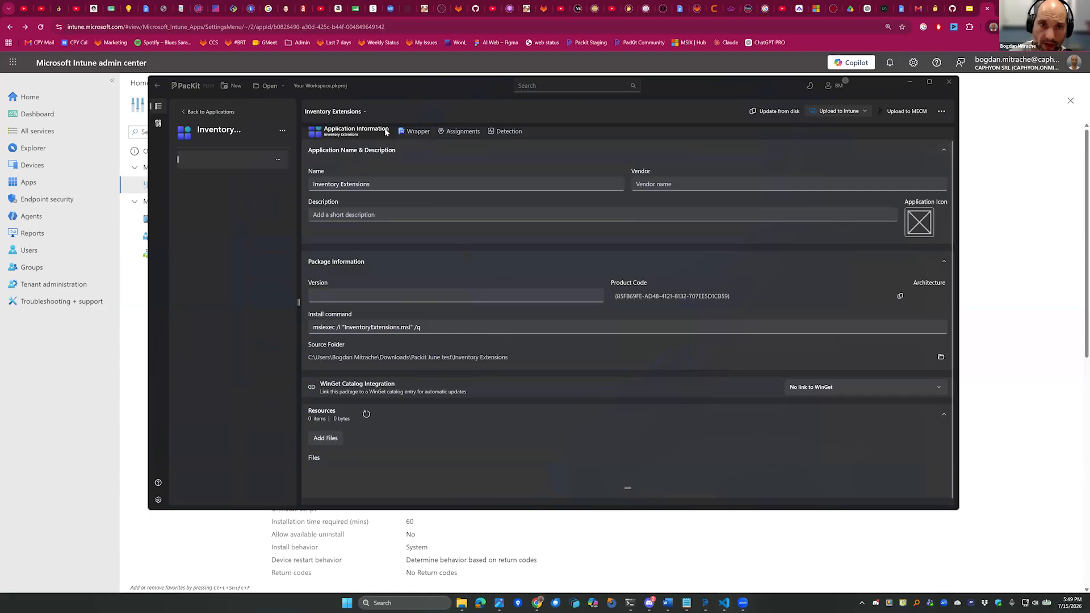
click(845, 111)
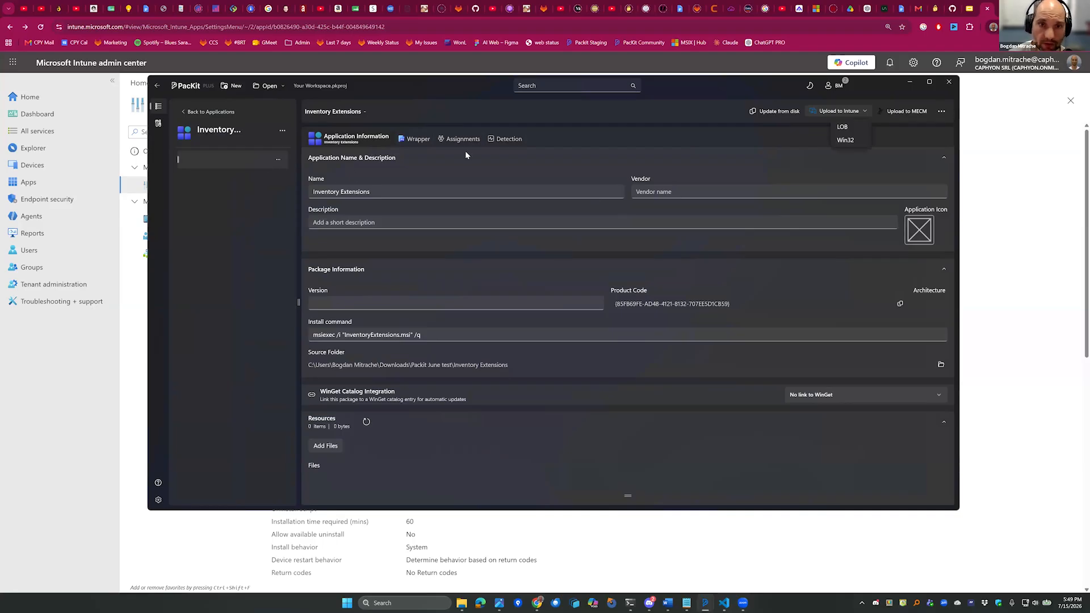
click(457, 164)
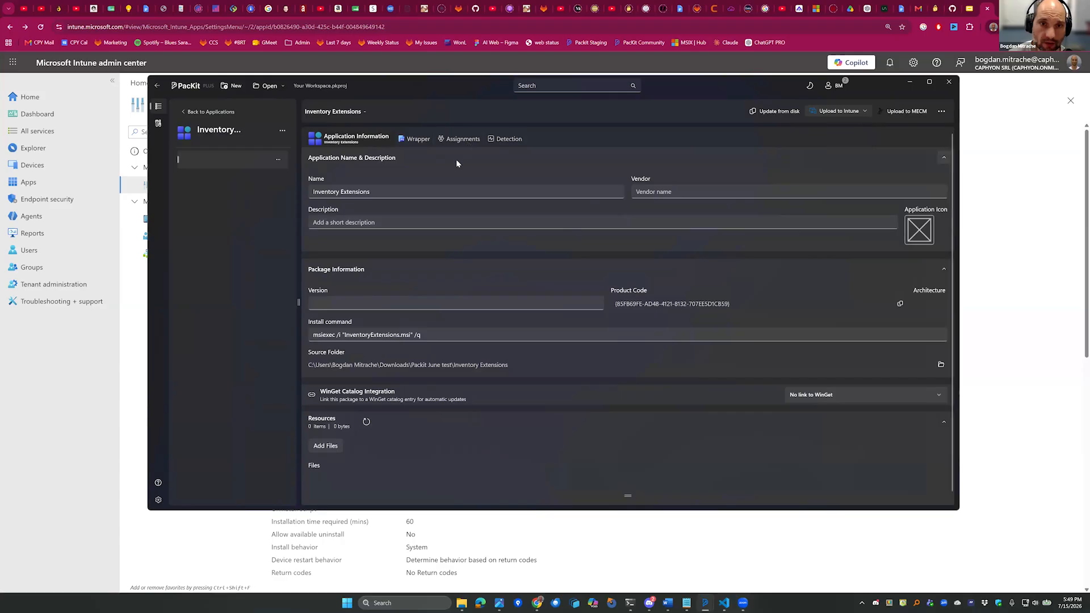
click(460, 138)
click(420, 141)
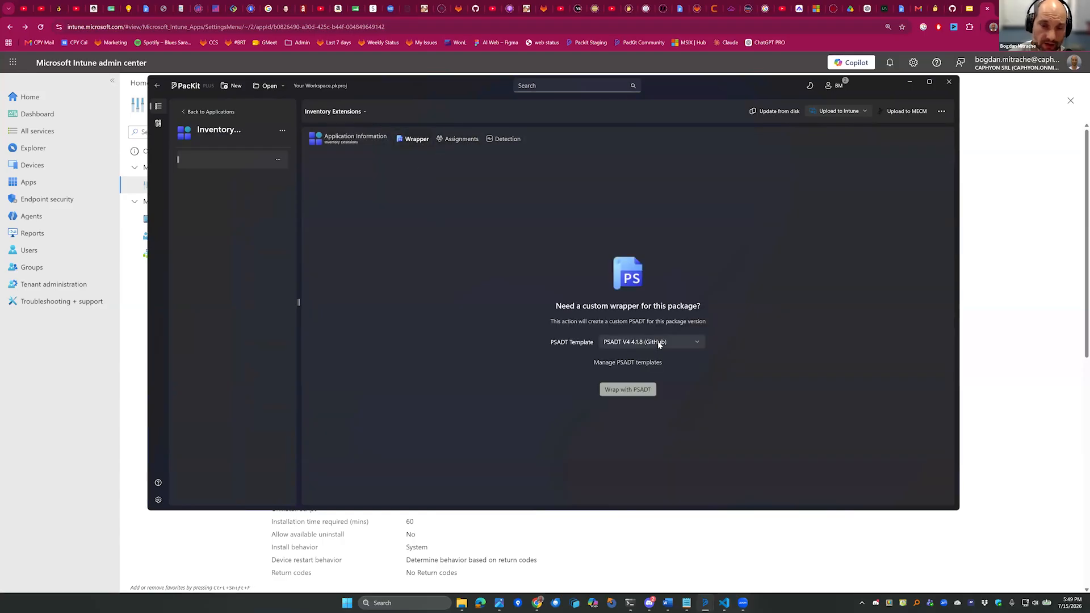
click(339, 138)
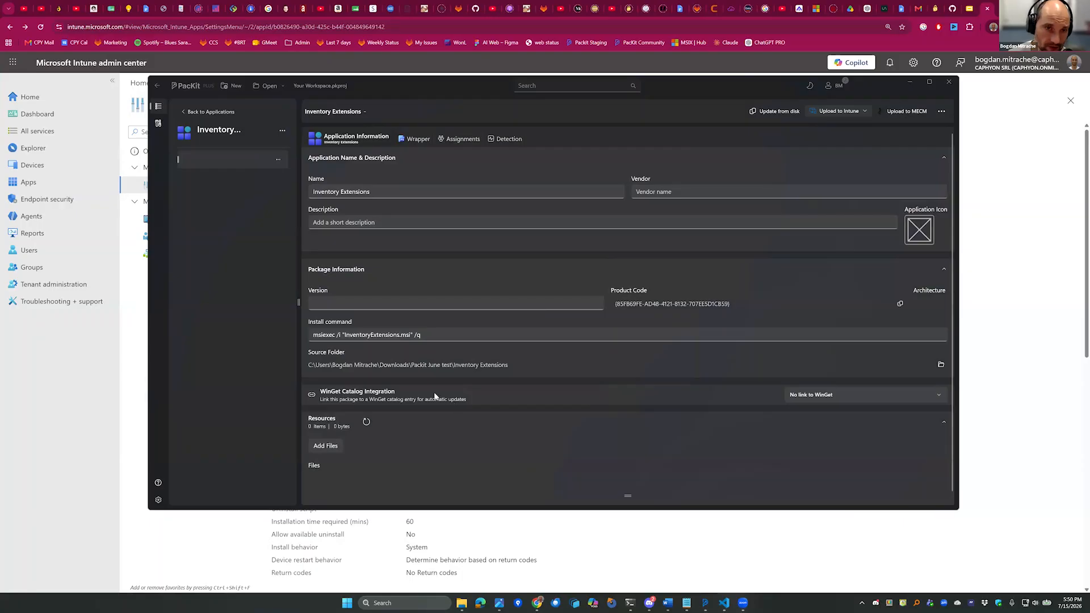
Disconnect from the MECM site, look at the connection and authentication settings, and return to the application list.
click(200, 113)
click(367, 116)
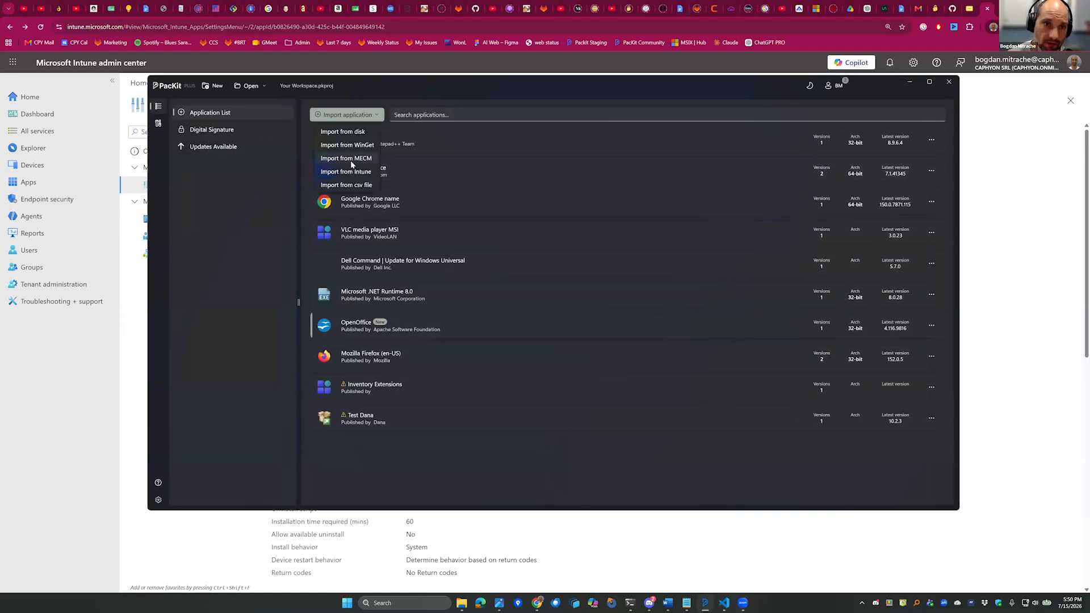
click(349, 159)
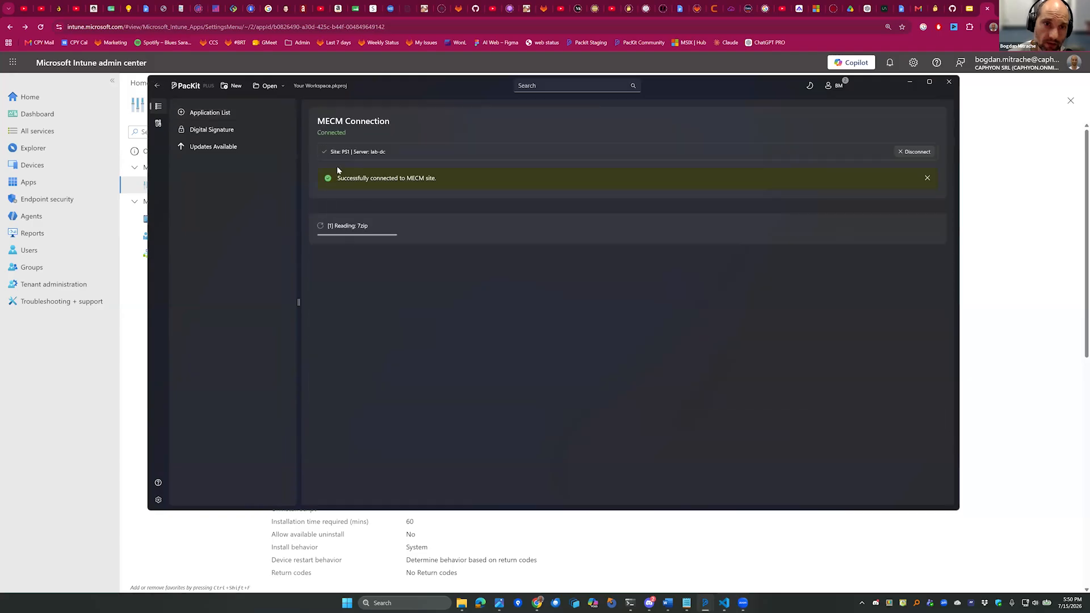
click(915, 152)
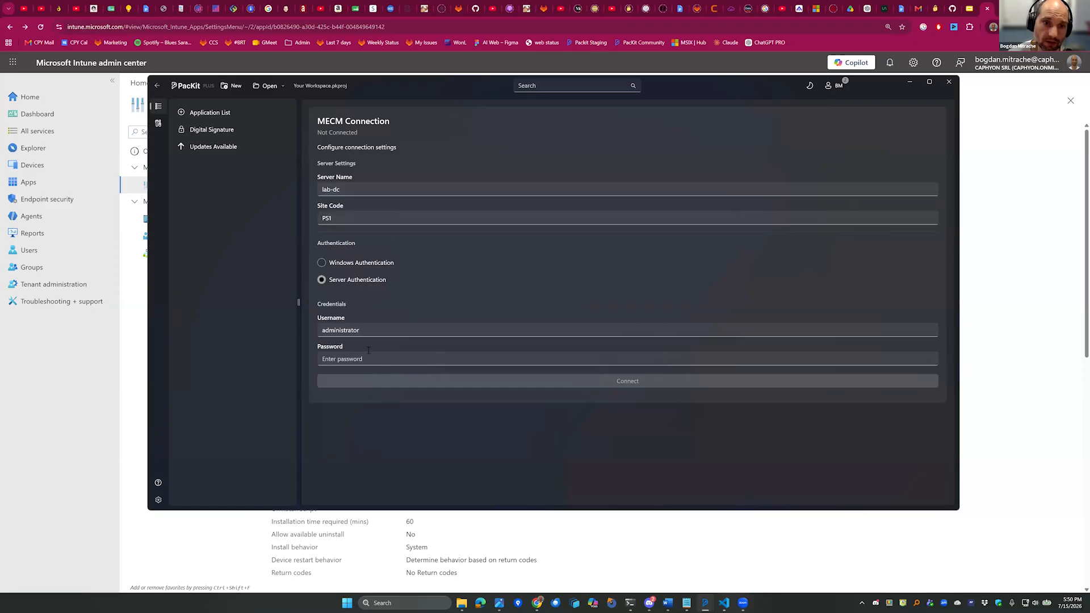
click(417, 362)
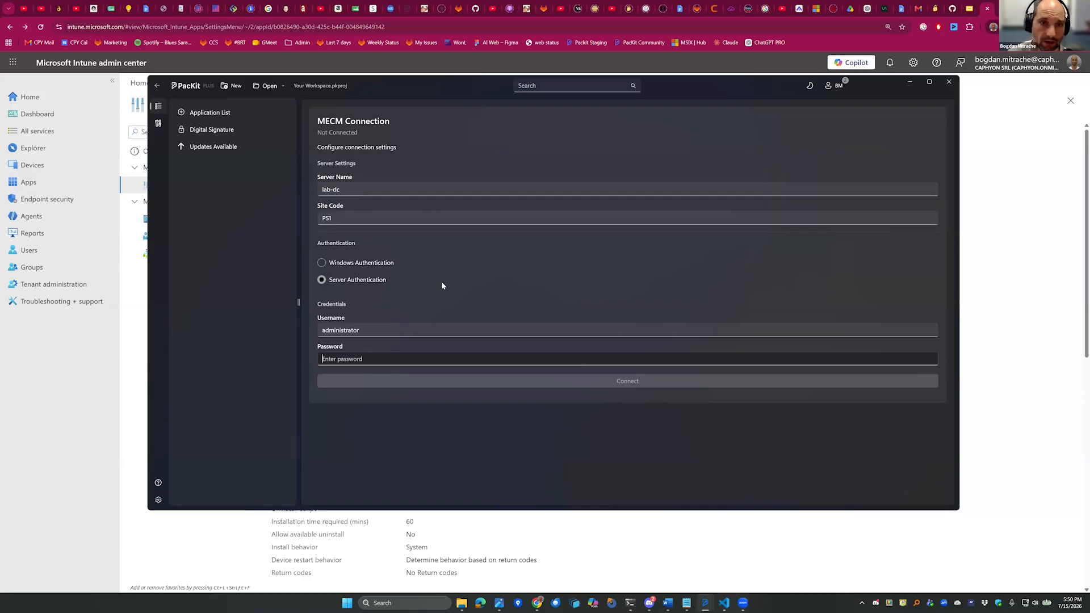
key(alt+Left)
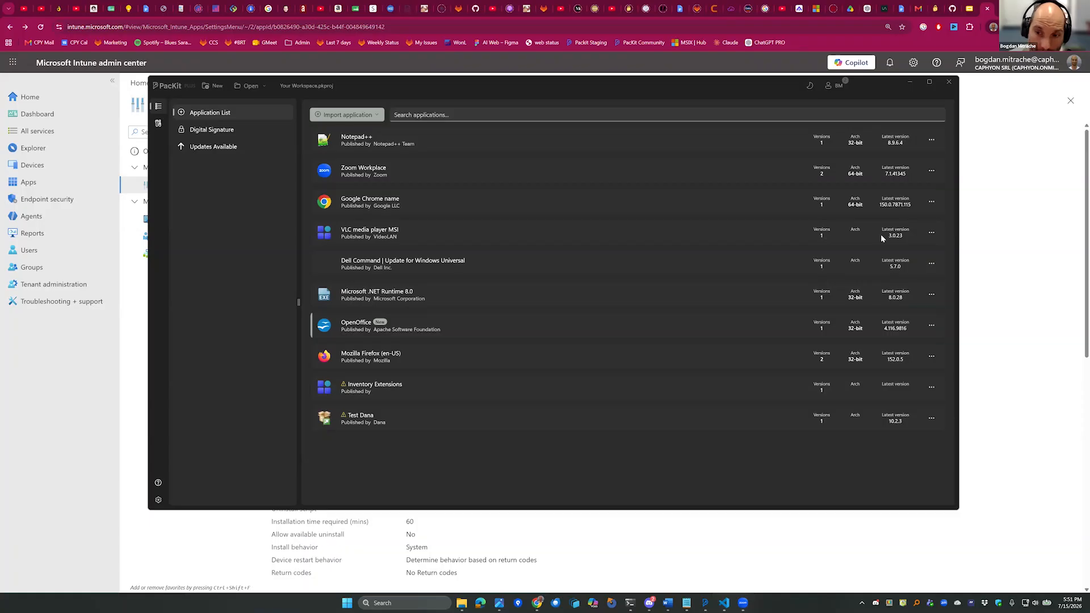
Review the application import sources and the MECM connection settings, and go back to the application list.
click(368, 113)
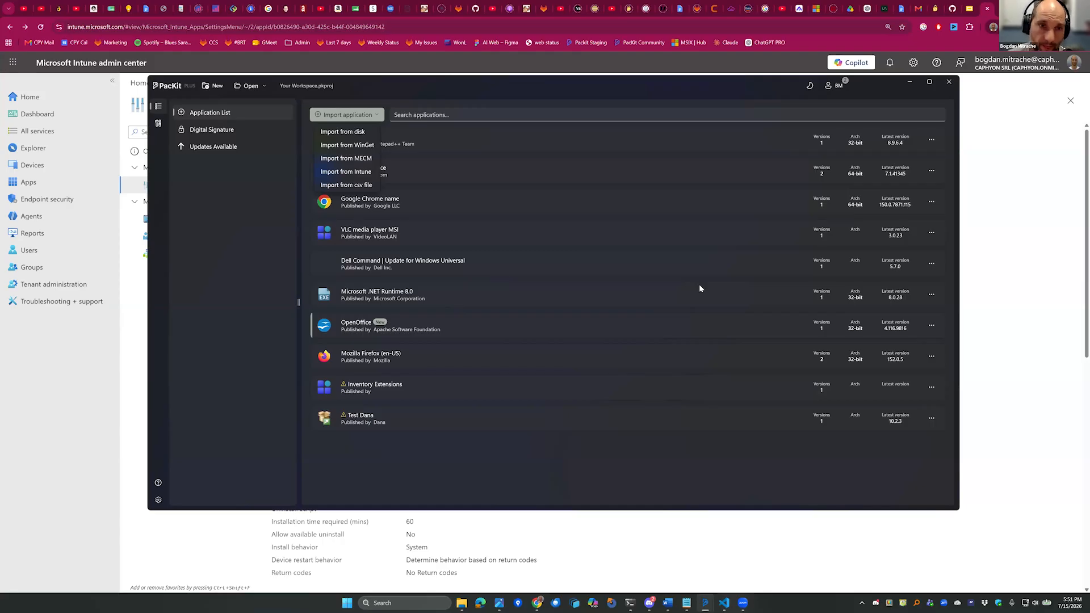
click(407, 301)
click(360, 117)
click(353, 159)
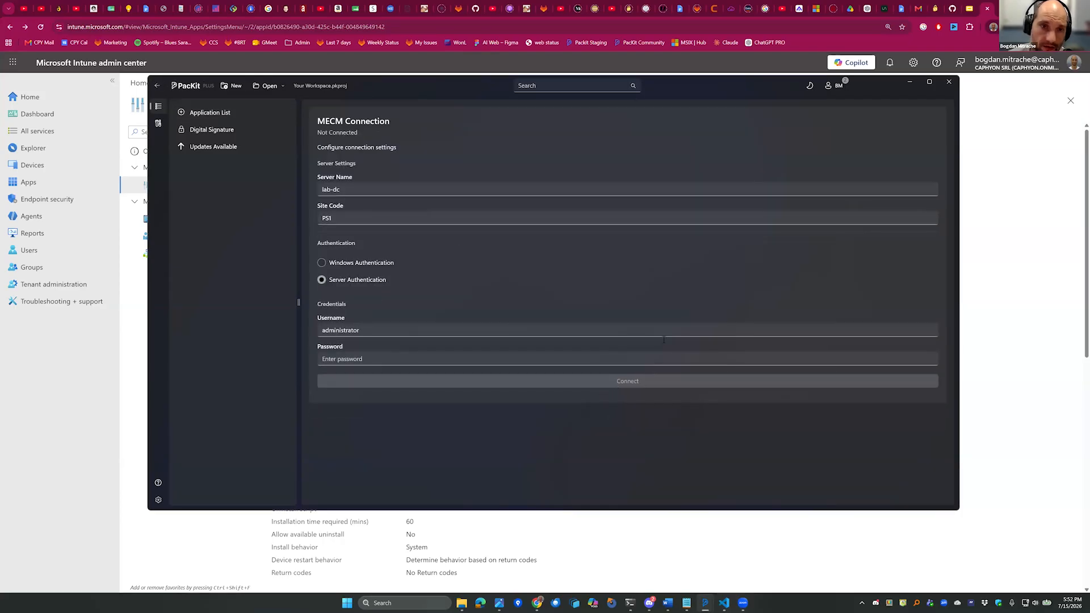
click(222, 114)
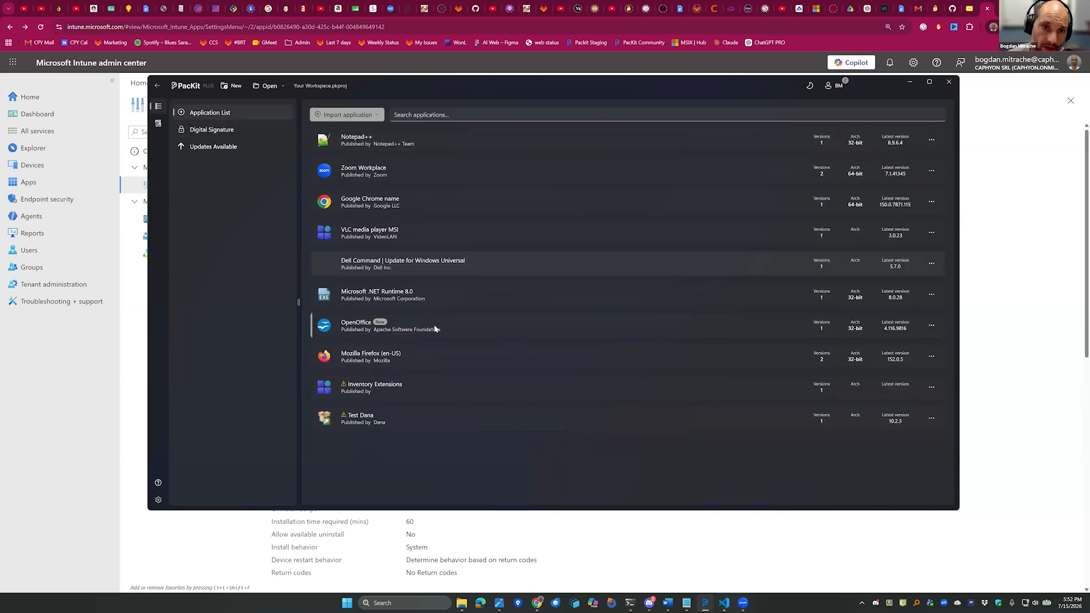
View the Mozilla Firefox (en-US) 152.0.5 application details and the import sources, and switch away from PacKit.
click(423, 359)
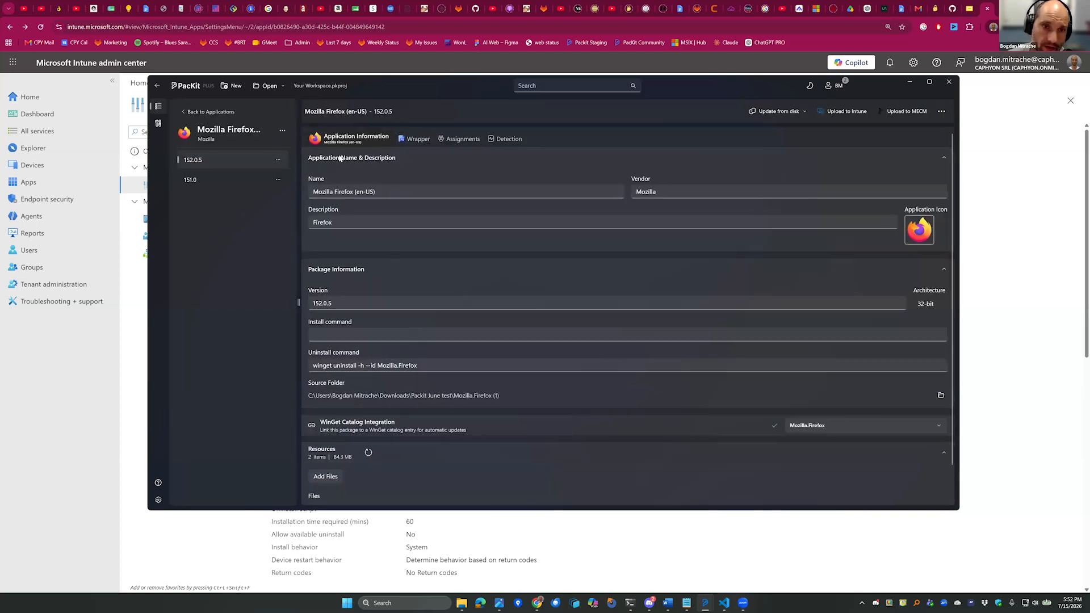
click(343, 115)
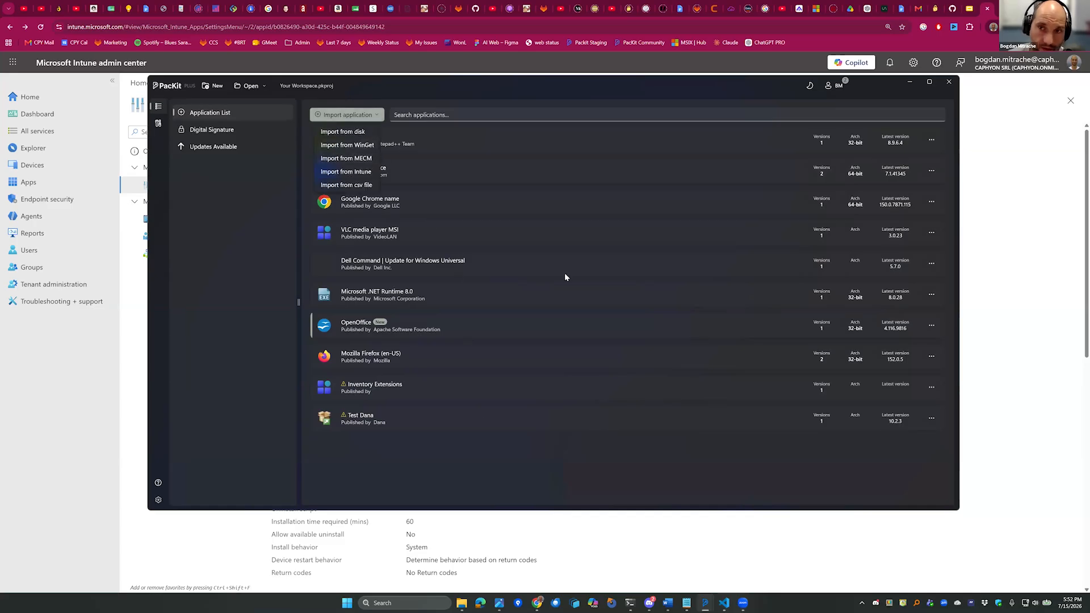
click(849, 113)
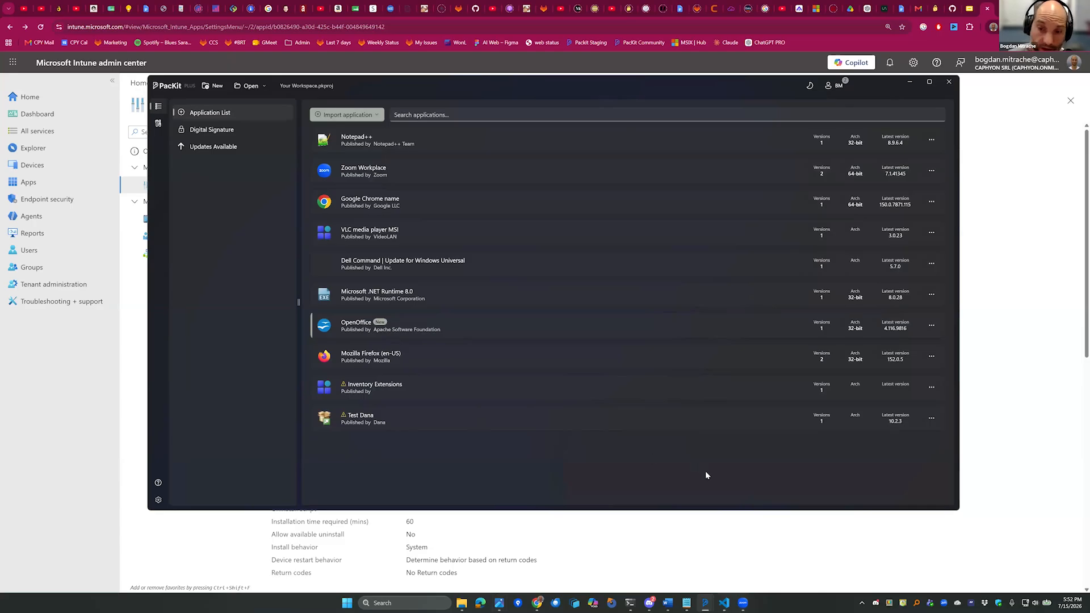
key(alt+Tab)
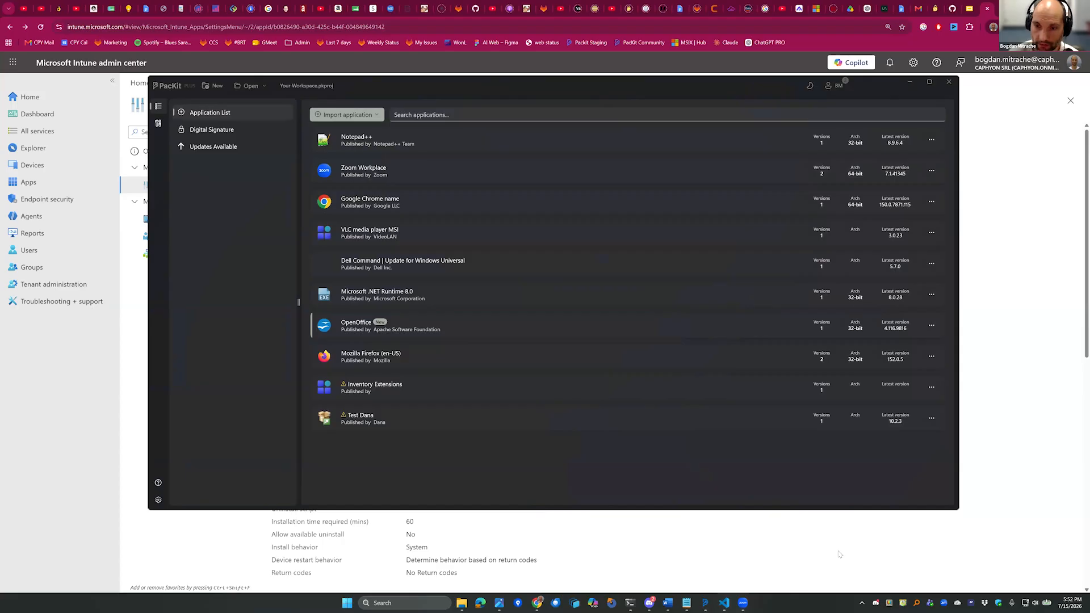